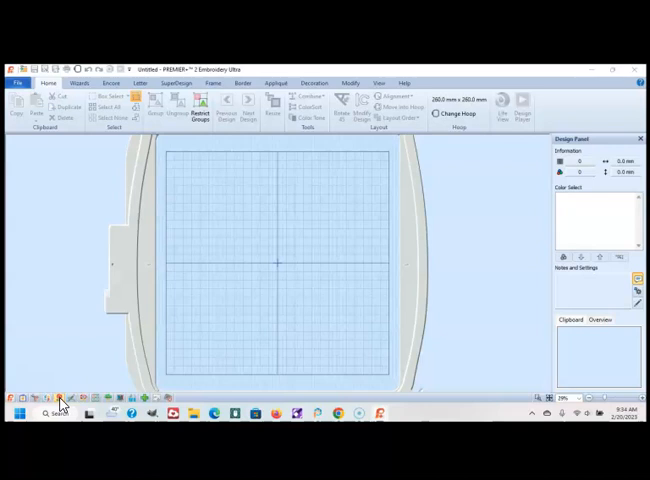
# Launch the Create module from the bottom-left toolbar, bringing up the ExpressDesign Wizard
pyautogui.click(61, 402)
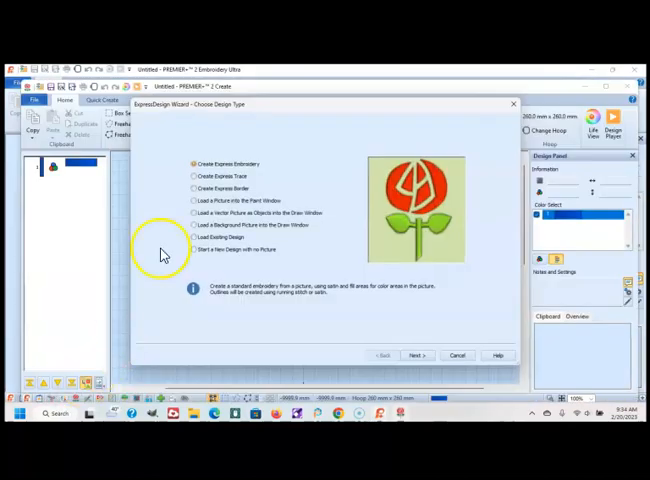
# Cancel the ExpressDesign Wizard to reach an empty hoop canvas
pyautogui.click(458, 357)
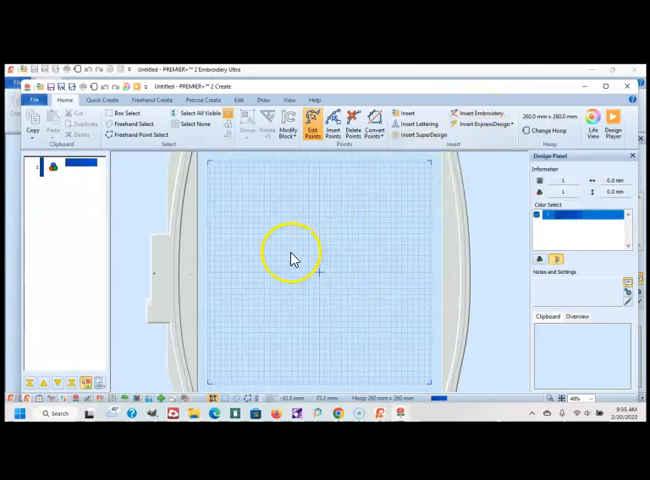
# Review the Fill Area and Line settings from the Quick Create tab and confirm them unchanged
pyautogui.click(102, 104)
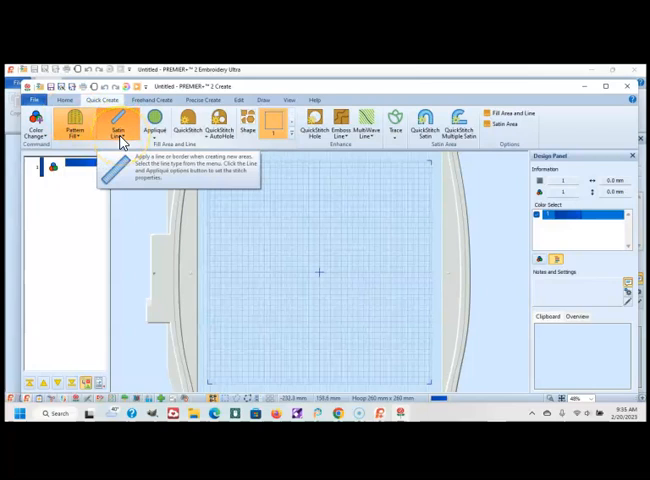
pyautogui.click(500, 122)
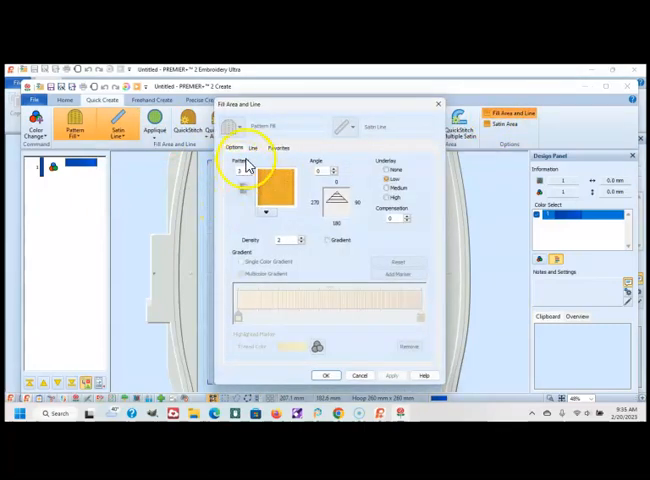
pyautogui.click(253, 148)
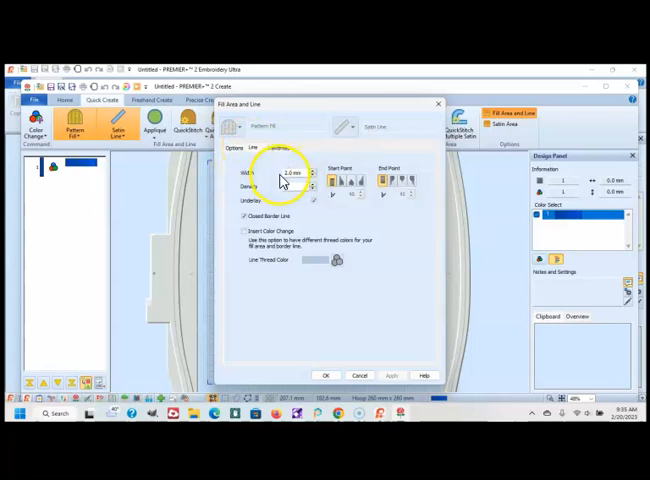
pyautogui.click(330, 374)
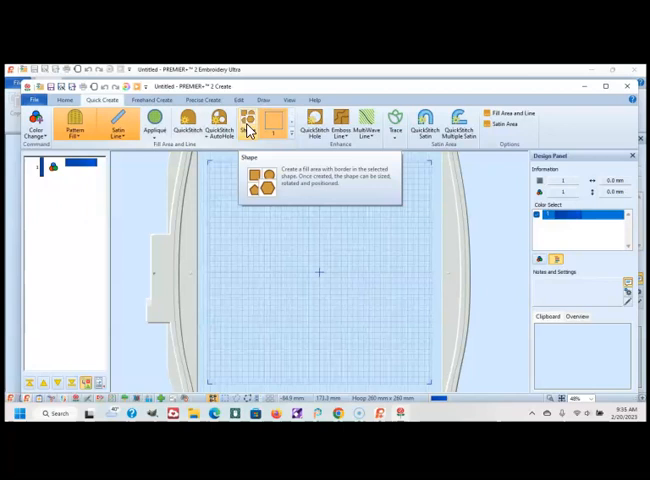
# Browse the Shape gallery, choose the circle and place a blue filled circle in the hoop
pyautogui.click(135, 140)
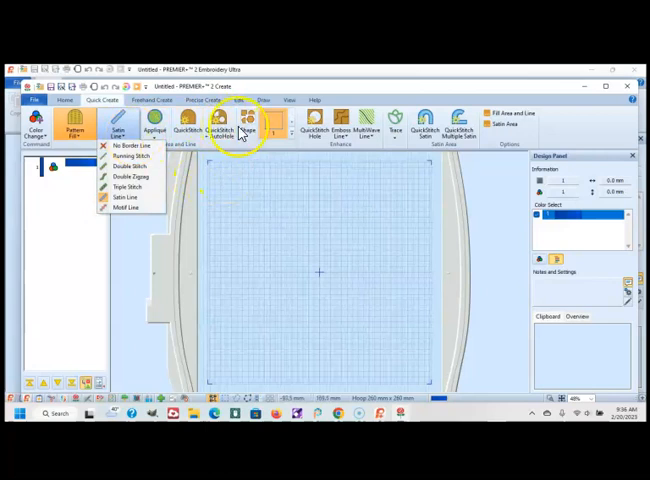
pyautogui.click(290, 135)
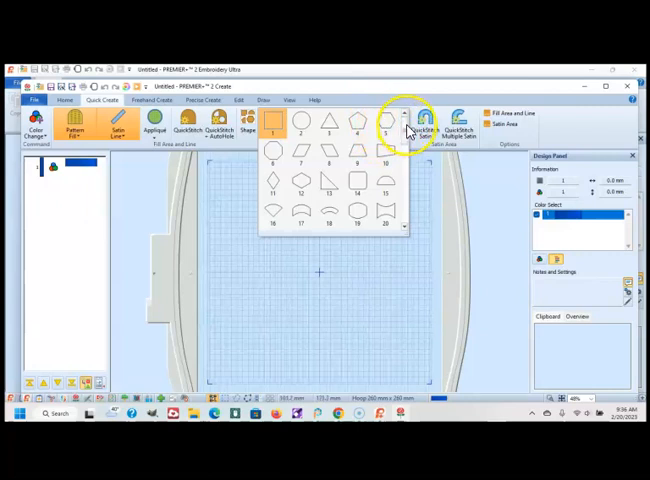
pyautogui.moveTo(408, 128); pyautogui.dragTo(405, 165)
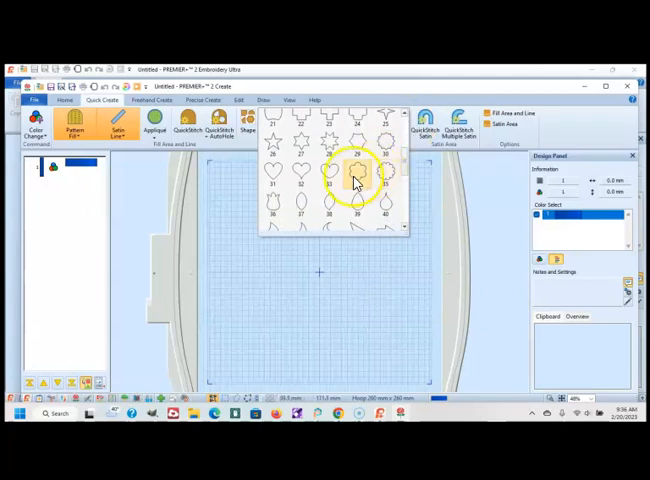
pyautogui.click(355, 178)
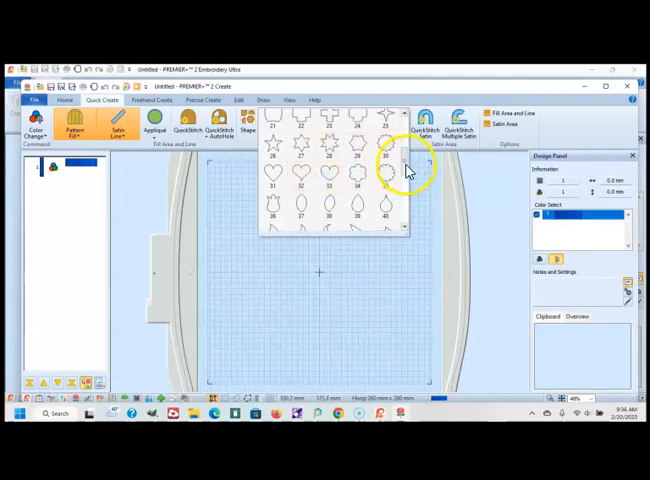
pyautogui.scroll(5, 408, 168)
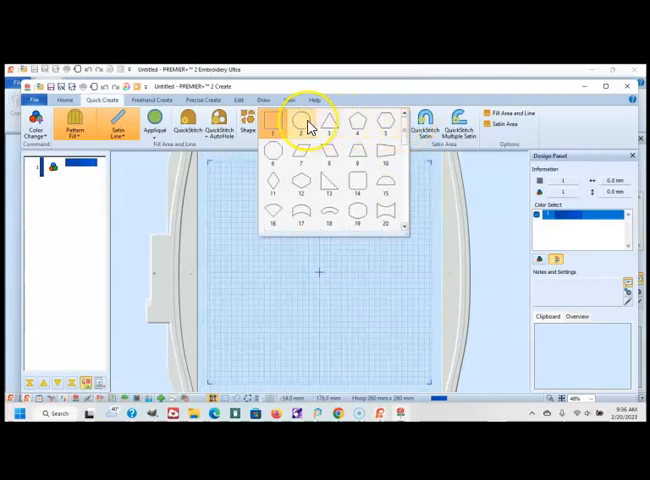
pyautogui.click(305, 125)
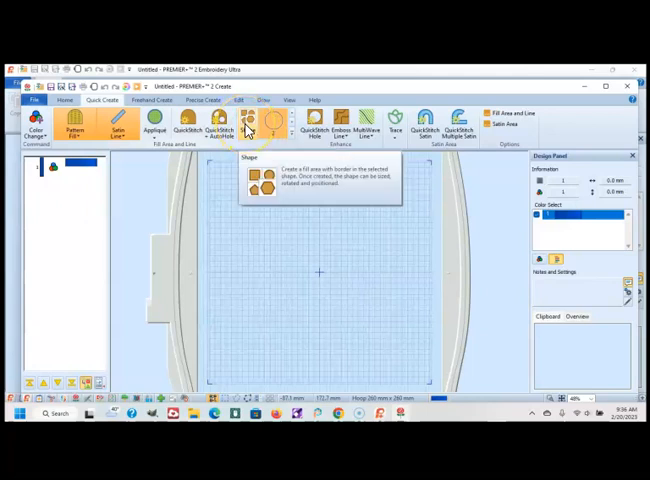
pyautogui.click(248, 130)
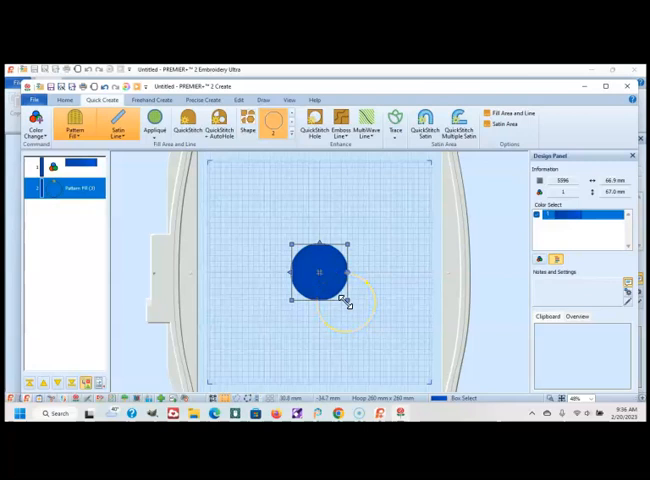
# Resize the blue circle to about 25.8 mm and move it up-left of the hoop centre
pyautogui.moveTo(348, 303); pyautogui.dragTo(325, 278)
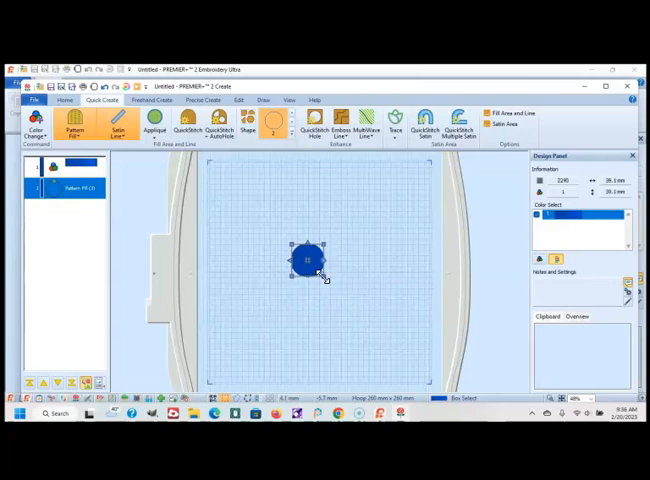
pyautogui.moveTo(325, 278); pyautogui.dragTo(315, 267)
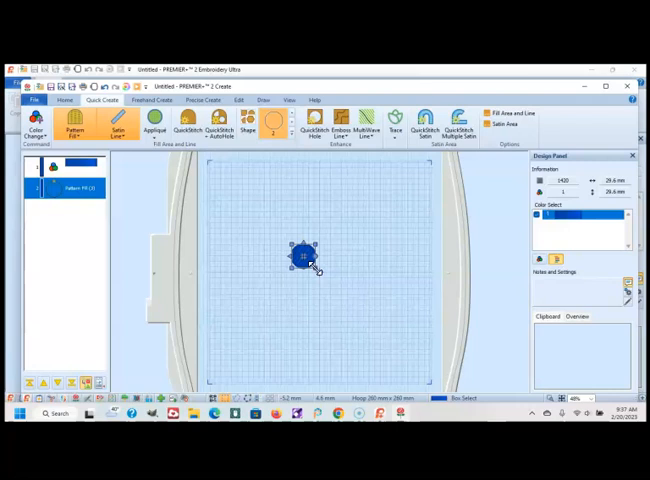
pyautogui.moveTo(315, 267); pyautogui.dragTo(312, 264)
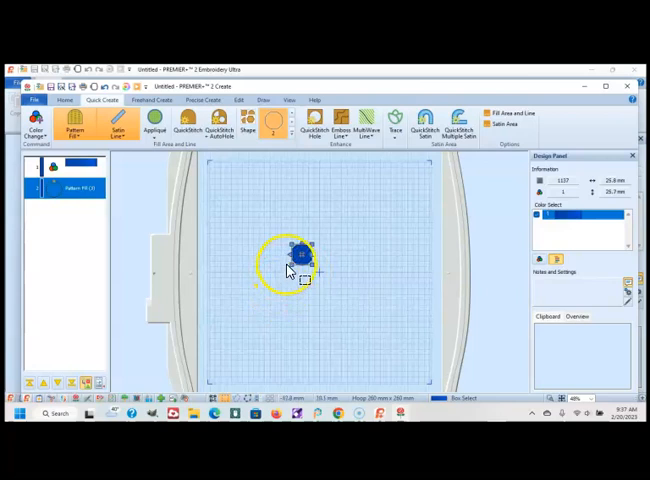
pyautogui.moveTo(296, 258); pyautogui.dragTo(253, 213)
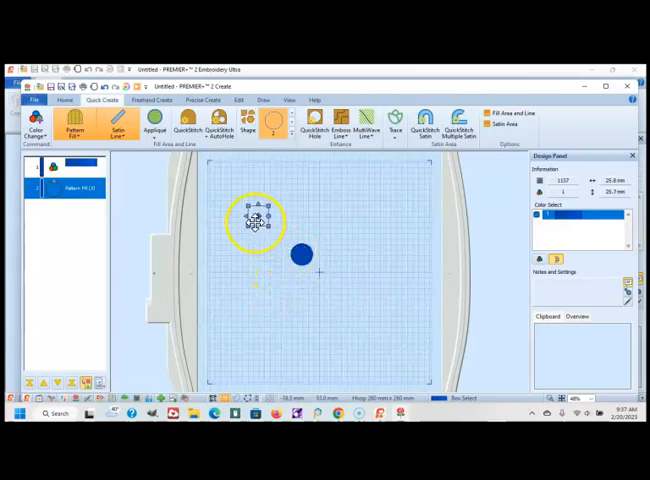
pyautogui.click(251, 261)
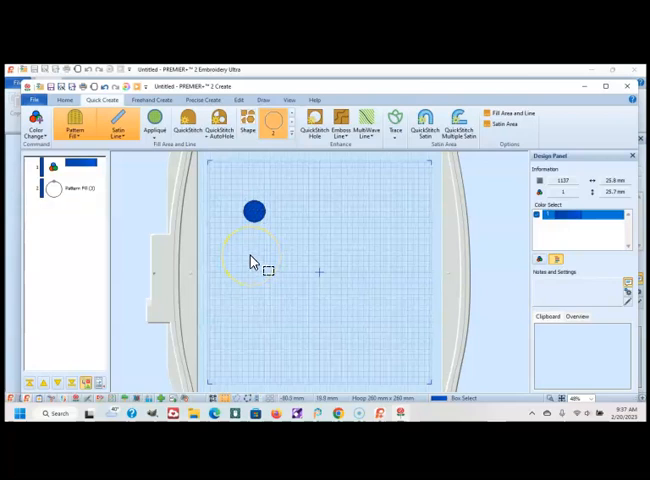
pyautogui.click(254, 215)
pyautogui.click(36, 101)
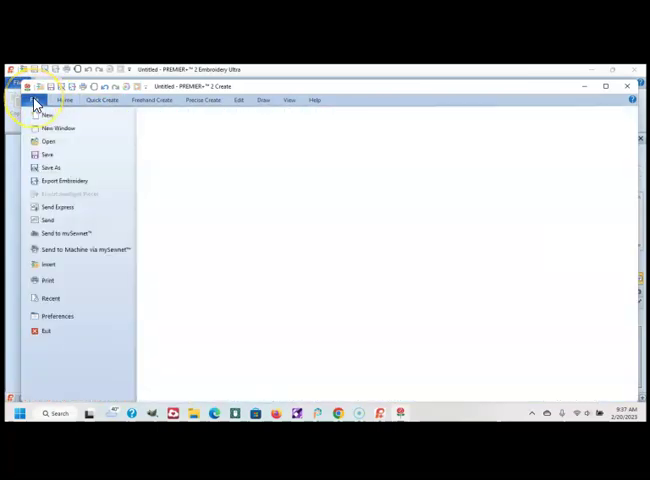
pyautogui.click(60, 181)
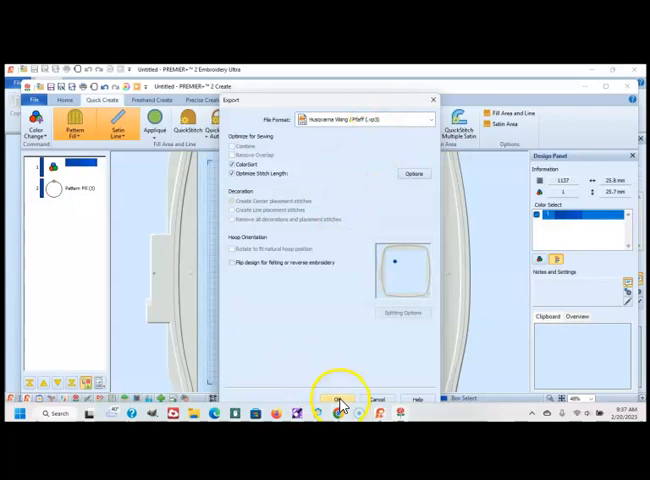
pyautogui.click(433, 100)
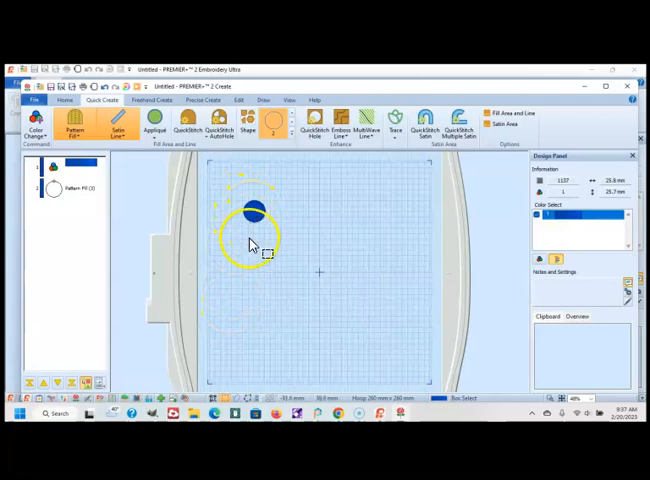
# Choose the rounded-square shape and set its border line width to 4.0 mm
pyautogui.click(293, 130)
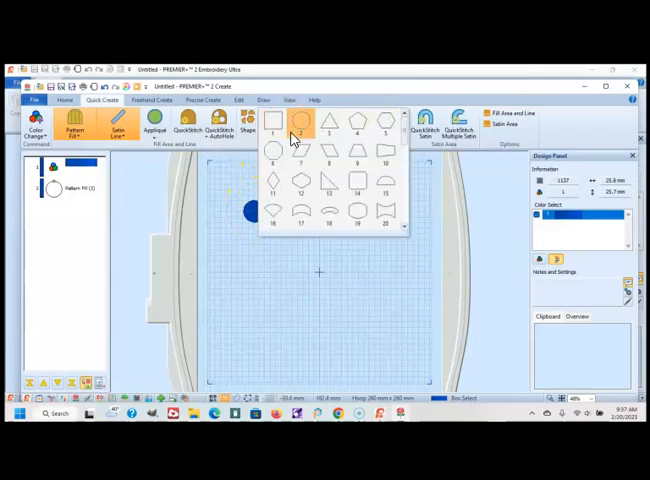
pyautogui.scroll(-3, 404, 135)
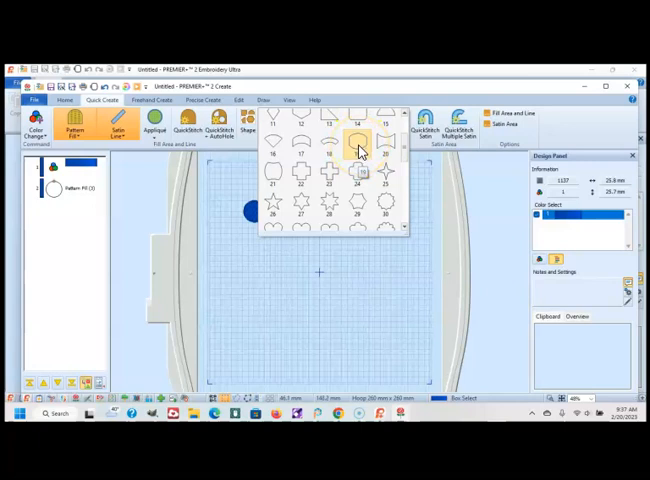
pyautogui.click(358, 148)
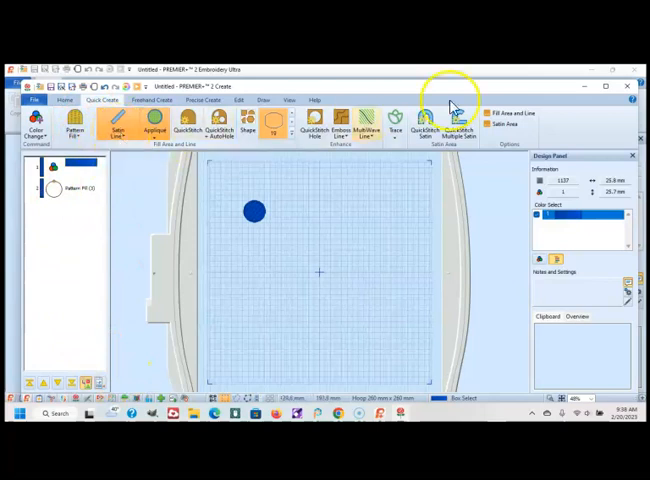
pyautogui.click(508, 116)
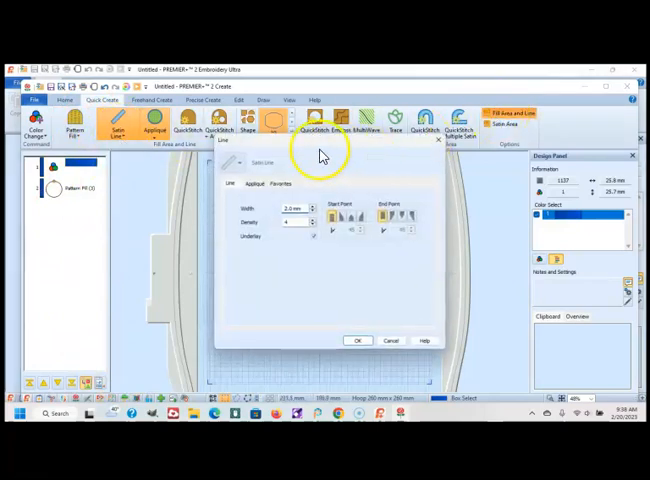
pyautogui.doubleClick(293, 210)
pyautogui.write('4')
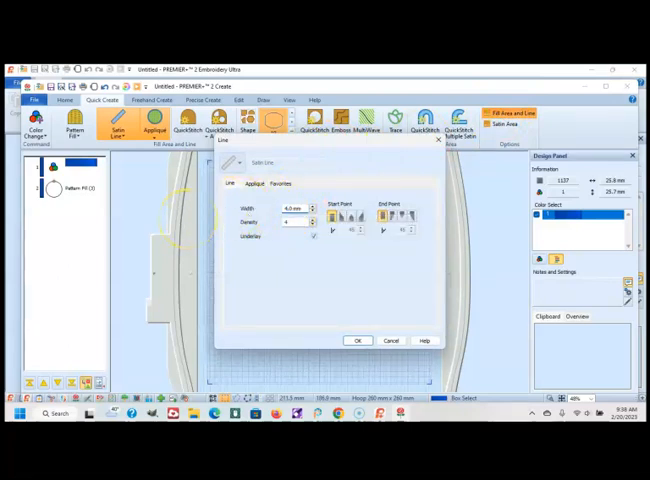
pyautogui.click(358, 341)
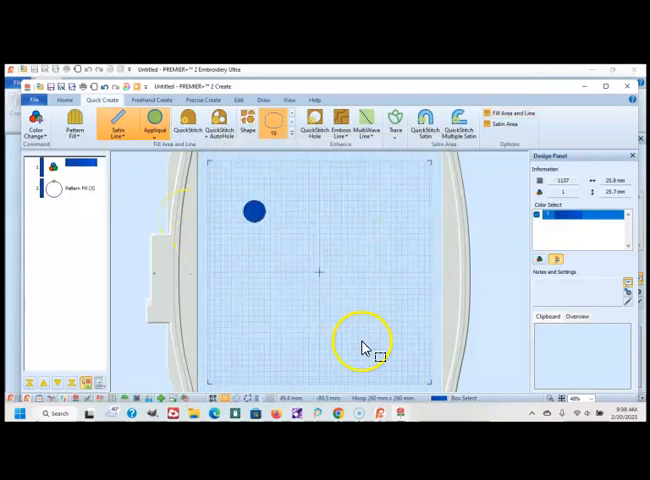
# Place the red applique oval below the blue circle and enlarge it with its corner handles
pyautogui.click(249, 131)
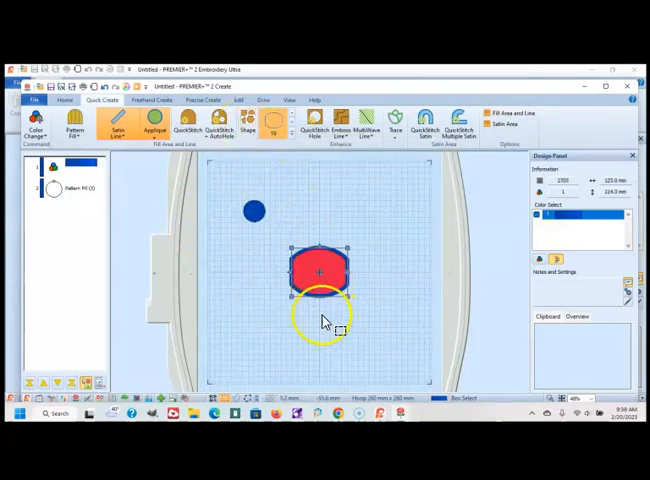
pyautogui.moveTo(288, 296); pyautogui.dragTo(226, 322)
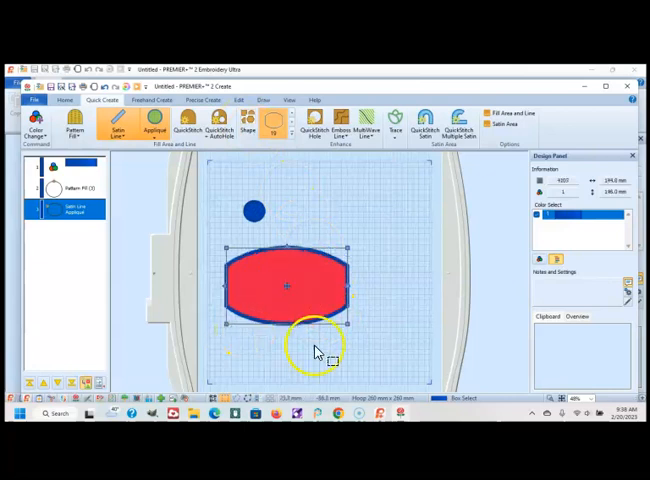
pyautogui.moveTo(347, 322); pyautogui.dragTo(402, 355)
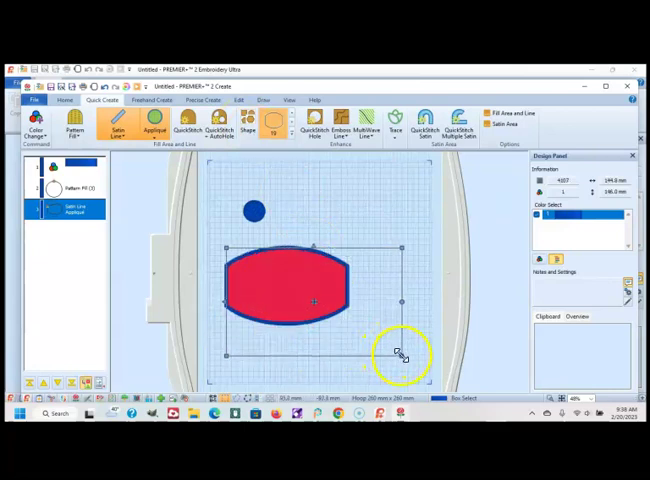
pyautogui.rightClick(339, 316)
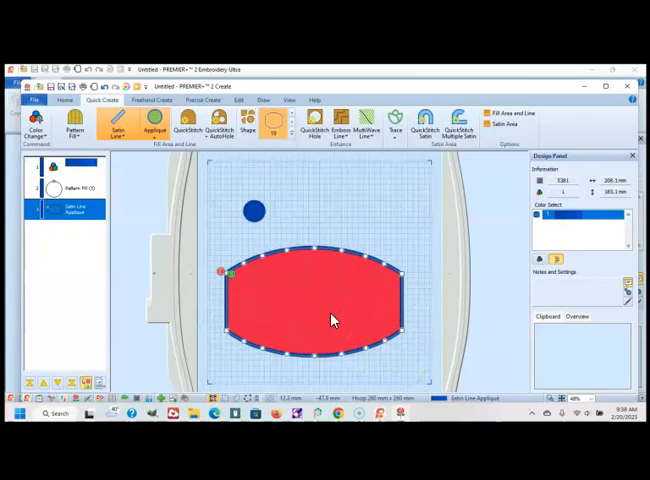
# Change the oval's applique fabric from red to white via its Properties and Quick Colors
pyautogui.rightClick(333, 318)
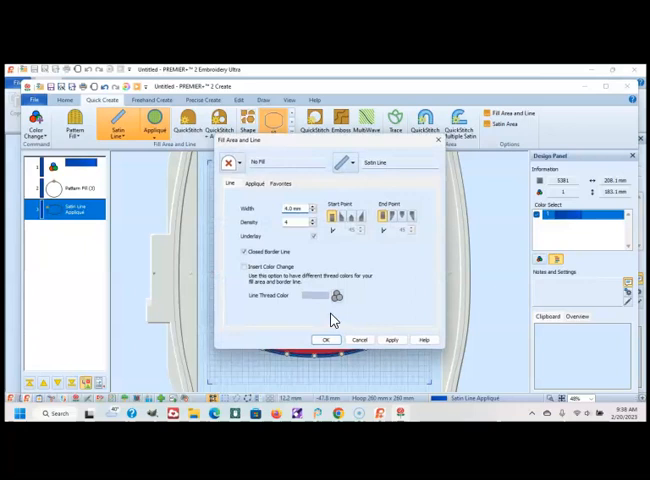
pyautogui.click(254, 185)
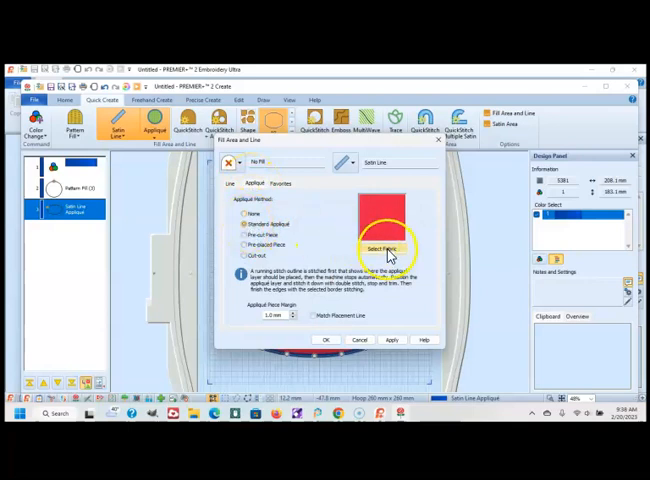
pyautogui.click(389, 251)
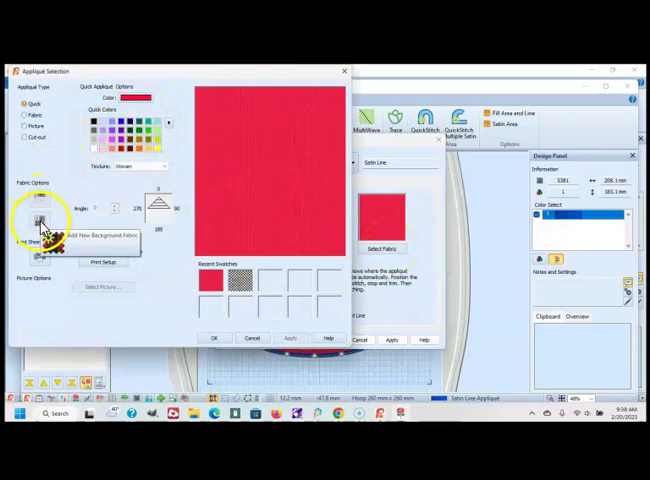
pyautogui.click(95, 152)
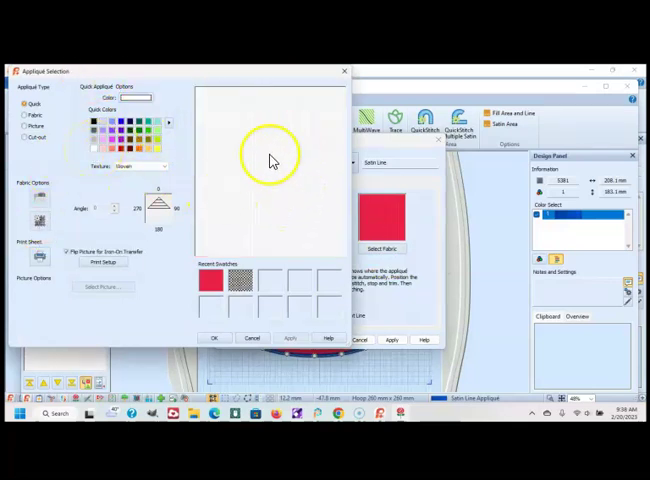
pyautogui.click(213, 342)
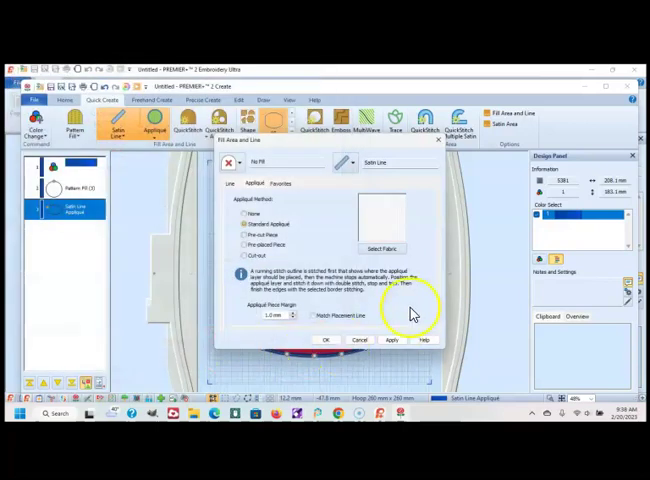
pyautogui.click(326, 340)
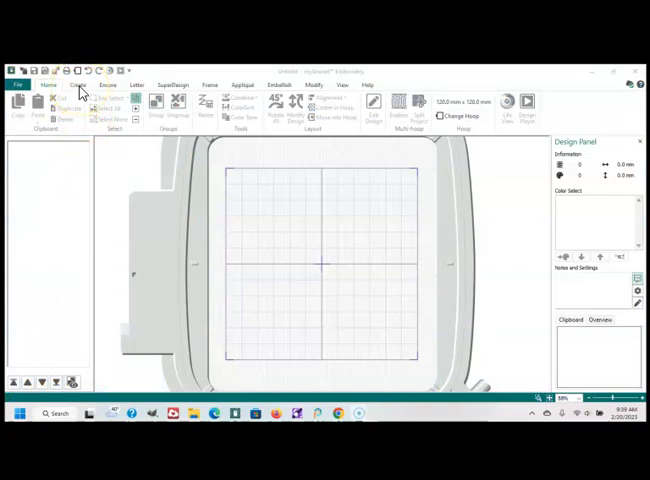
# Launch the Digitizing module from the Create tab and cancel its ExpressDesign Wizard
pyautogui.click(78, 85)
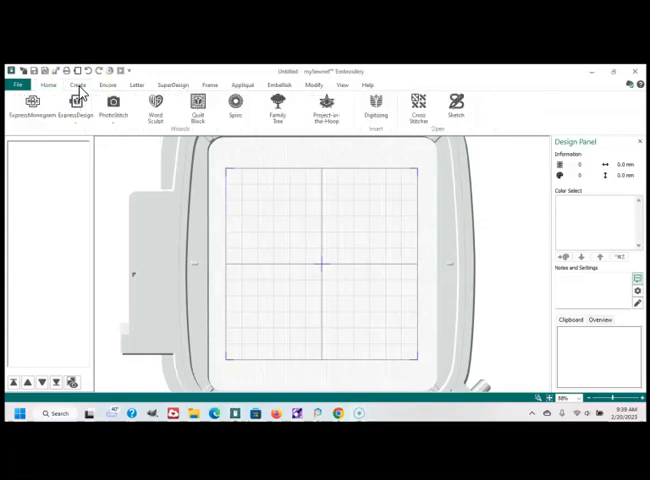
pyautogui.click(377, 108)
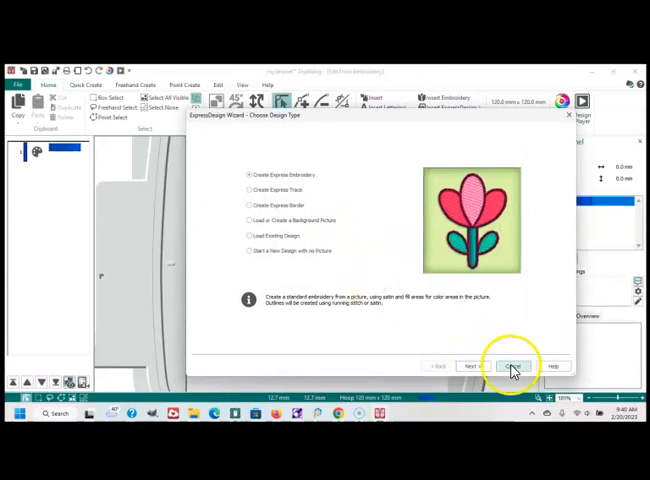
pyautogui.click(513, 366)
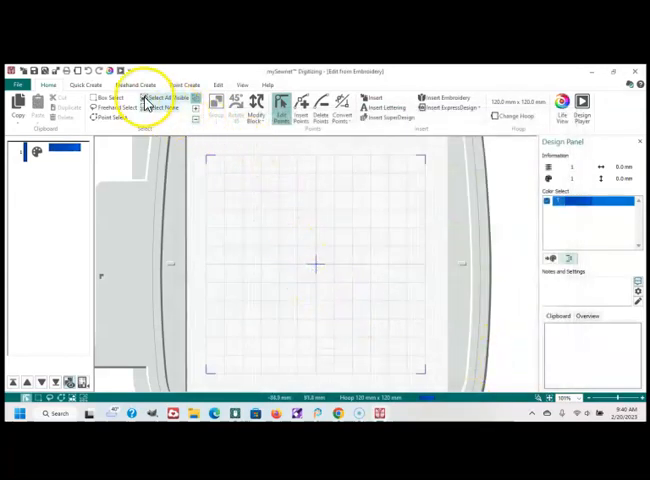
# Draw a circle from the Shape gallery near the hoop centre and shrink it to a small marker
pyautogui.click(88, 85)
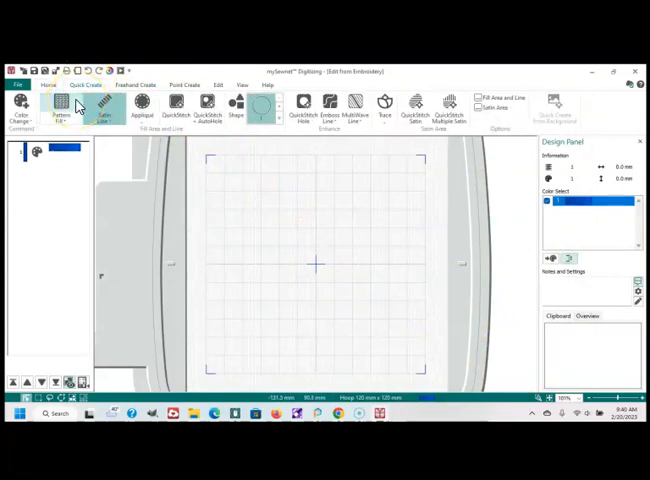
pyautogui.click(284, 121)
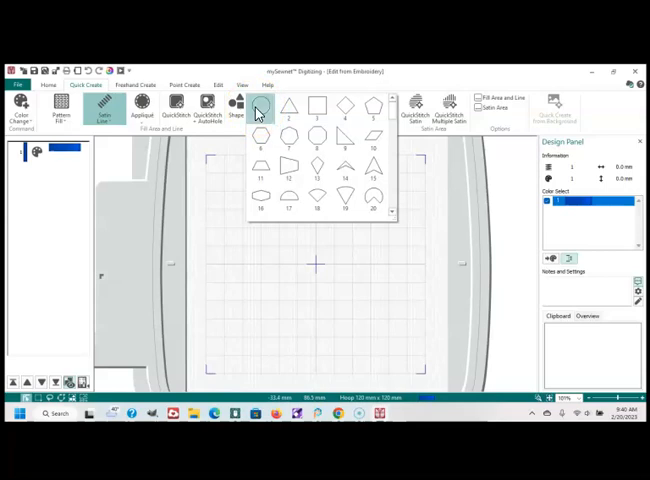
pyautogui.click(258, 112)
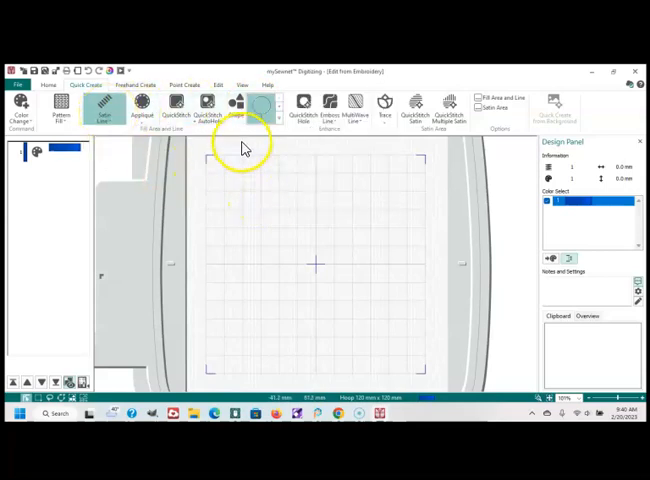
pyautogui.click(237, 106)
pyautogui.click(355, 307)
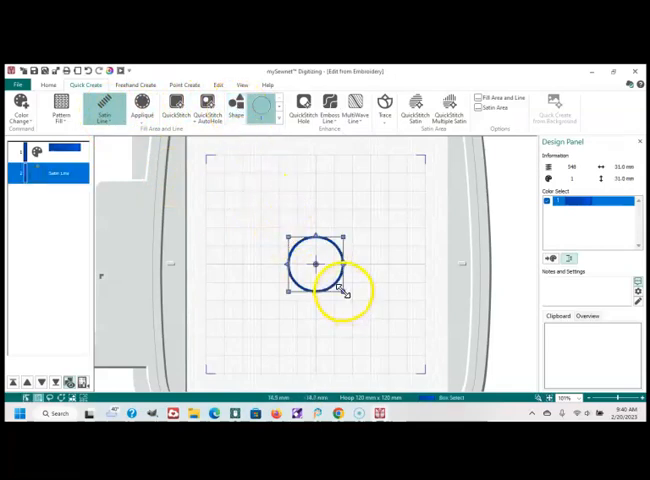
pyautogui.moveTo(345, 295); pyautogui.dragTo(318, 280)
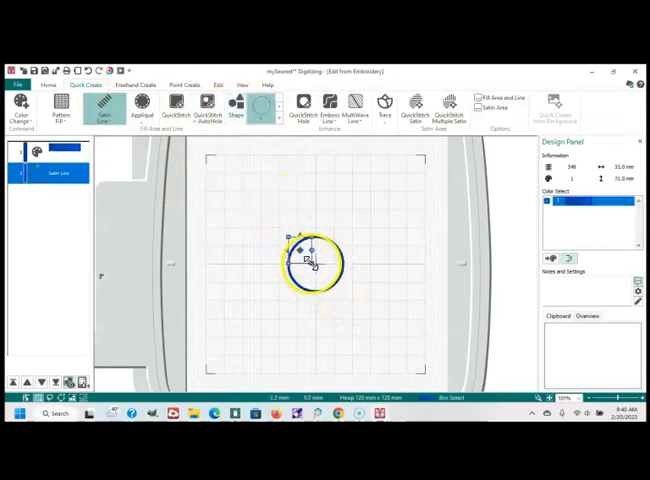
pyautogui.moveTo(296, 243); pyautogui.dragTo(303, 255)
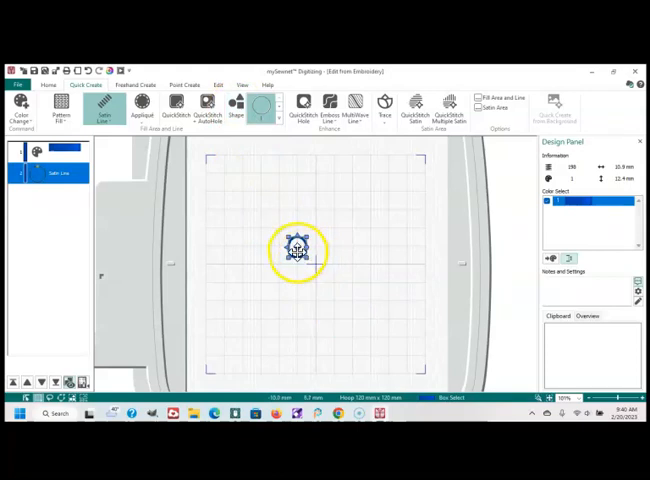
# Set the small circle's satin border line width to 3.0 mm in Fill Area and Line
pyautogui.doubleClick(299, 255)
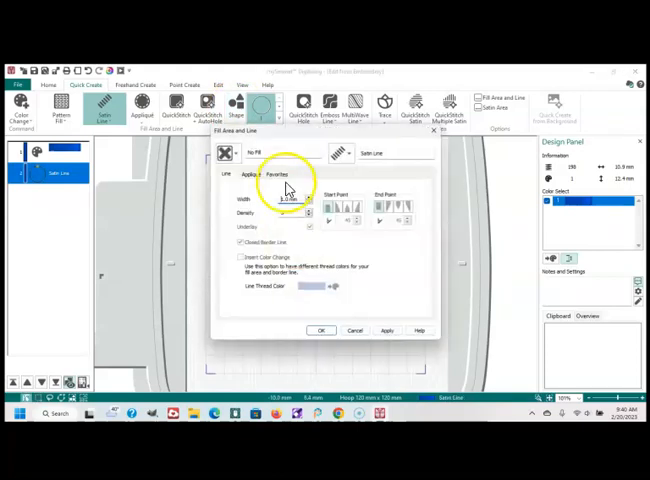
pyautogui.write('3')
pyautogui.doubleClick(285, 200)
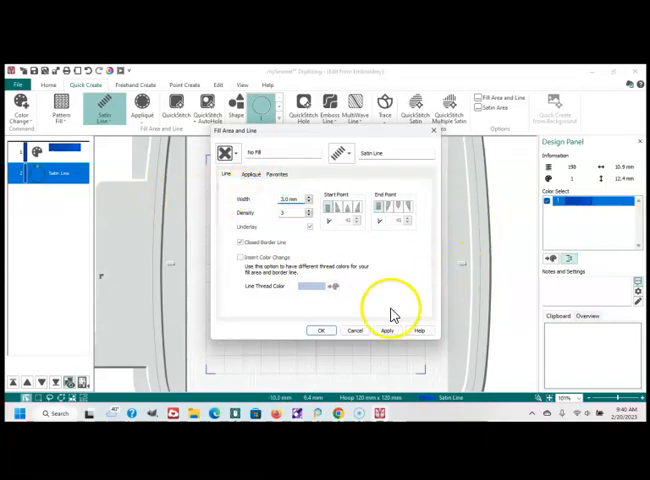
pyautogui.click(323, 332)
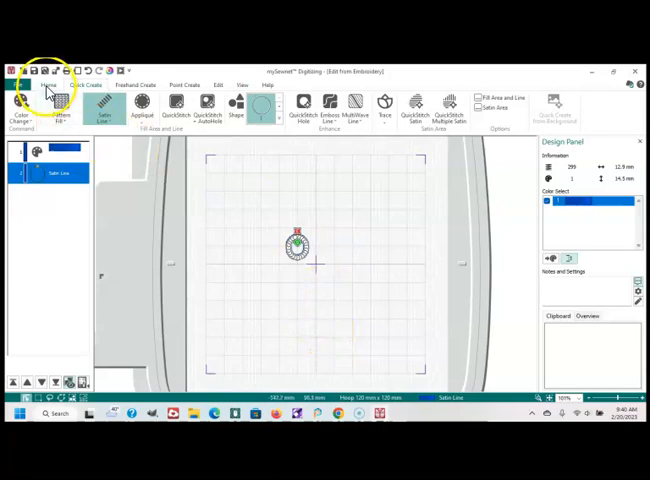
# Copy the satin-line circle in the film strip and paste a duplicate
pyautogui.rightClick(62, 178)
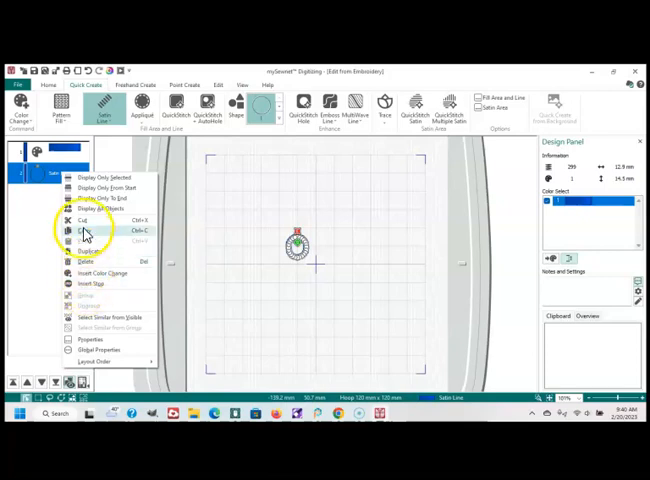
pyautogui.click(84, 232)
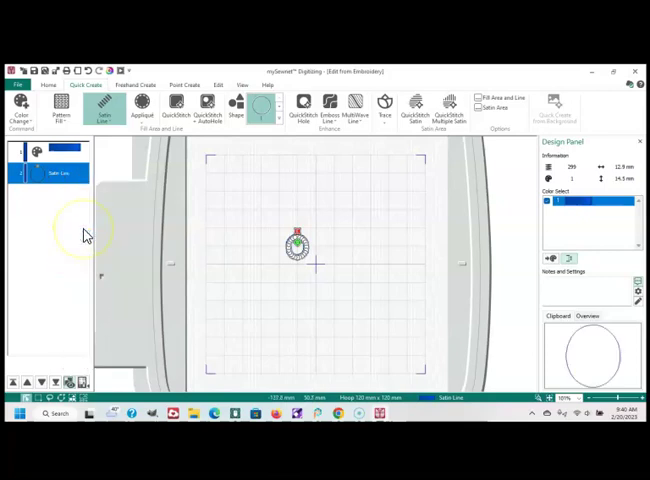
pyautogui.rightClick(68, 174)
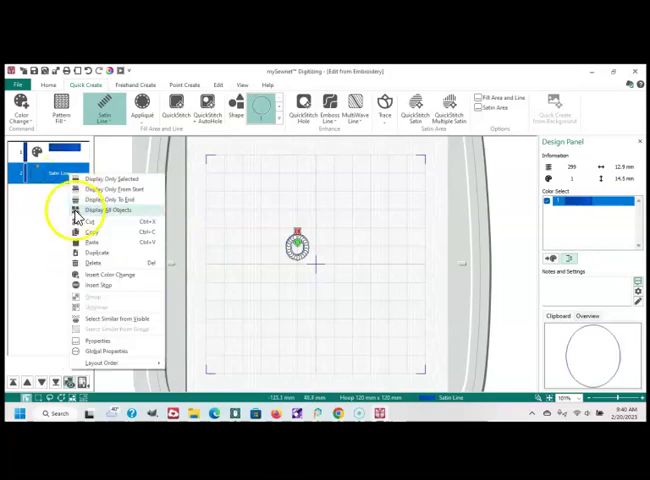
pyautogui.click(88, 262)
# Change the duplicated circle's line type to Double Stitch in its Properties
pyautogui.rightClick(58, 198)
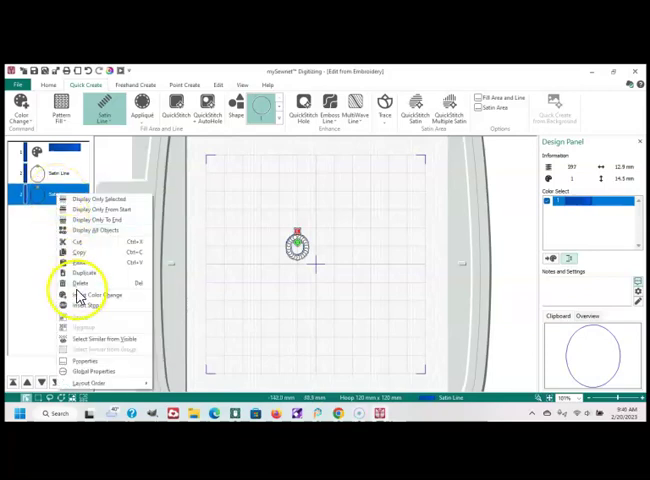
pyautogui.click(82, 360)
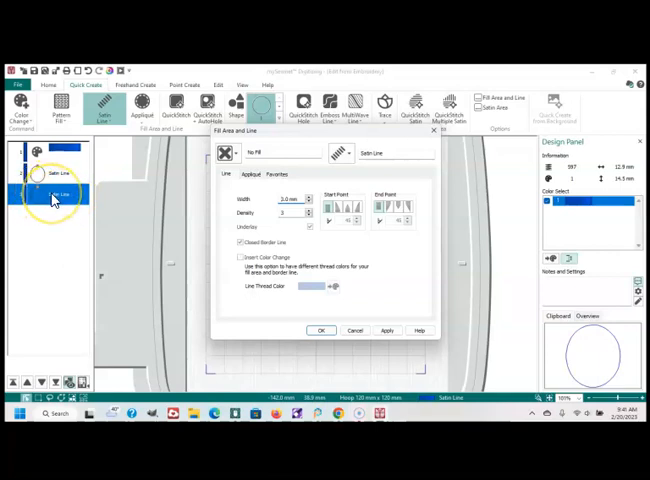
pyautogui.click(340, 152)
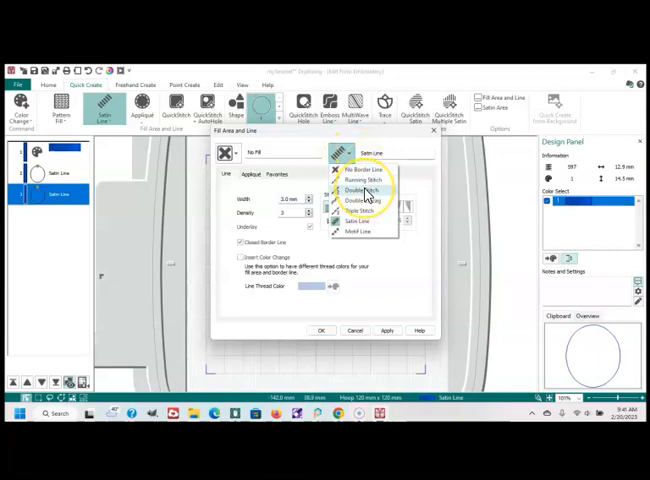
pyautogui.click(366, 190)
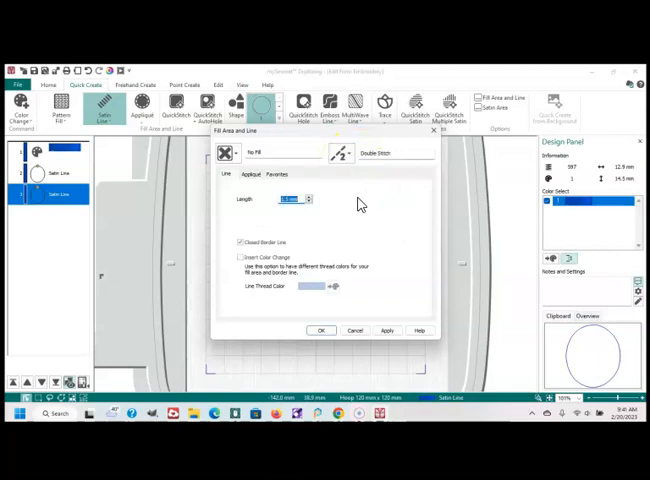
pyautogui.click(387, 331)
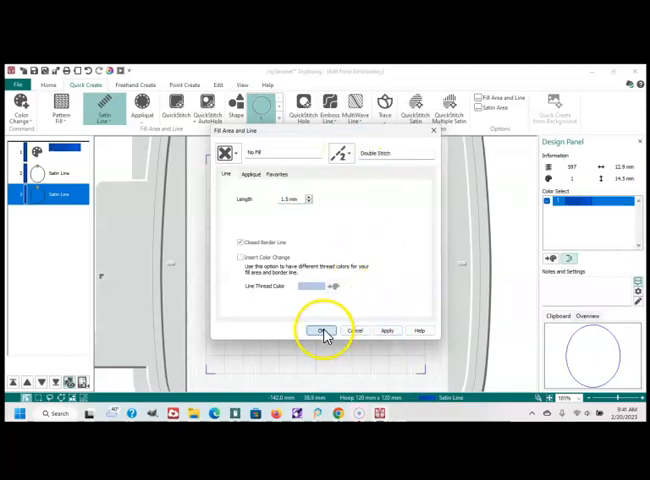
pyautogui.click(324, 333)
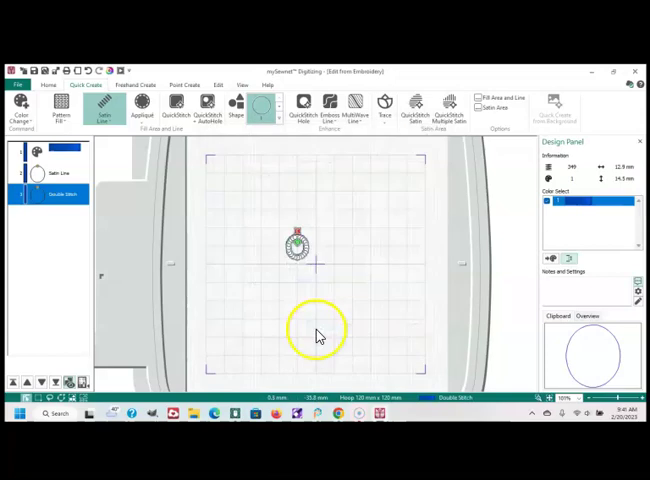
pyautogui.click(48, 85)
# Group the satin-line circle and double-stitch circle into one object
pyautogui.click(152, 98)
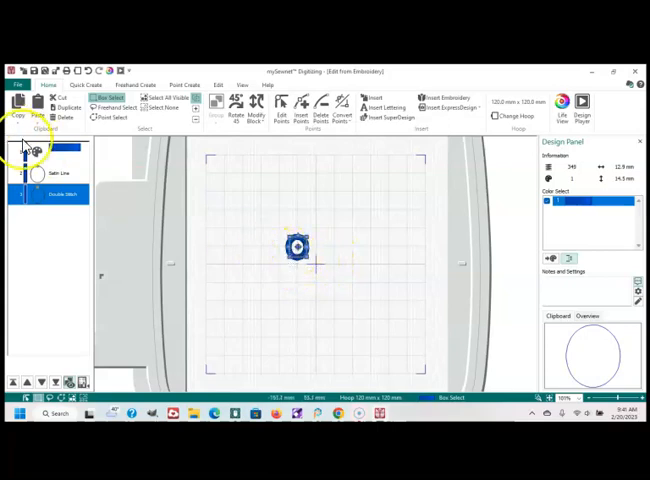
pyautogui.click(55, 175)
pyautogui.keyDown('shift'); pyautogui.click(55, 192); pyautogui.keyUp('shift')
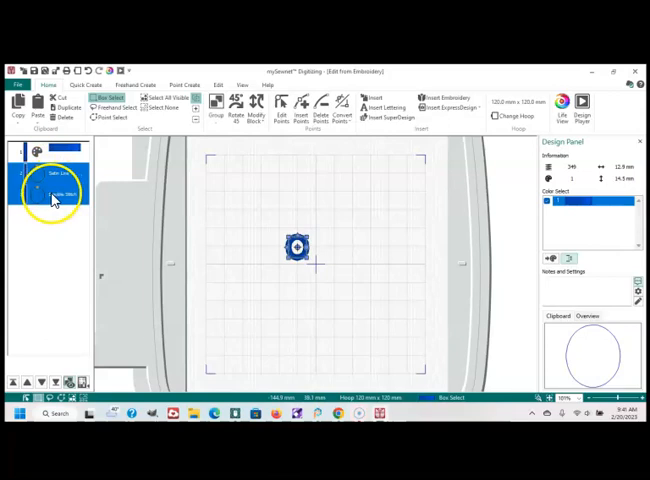
pyautogui.rightClick(55, 195)
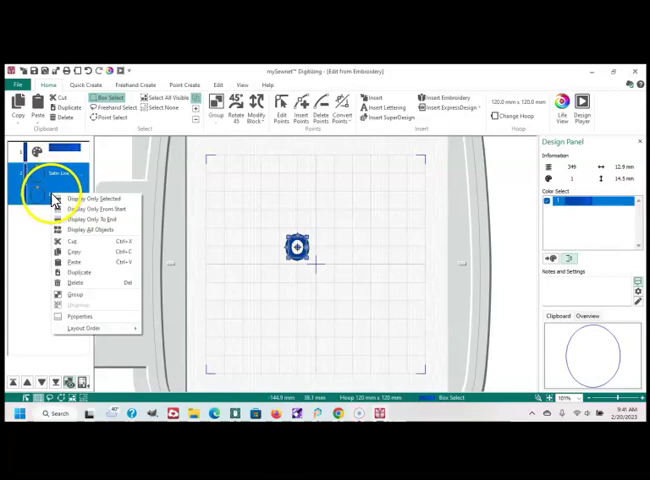
pyautogui.click(76, 297)
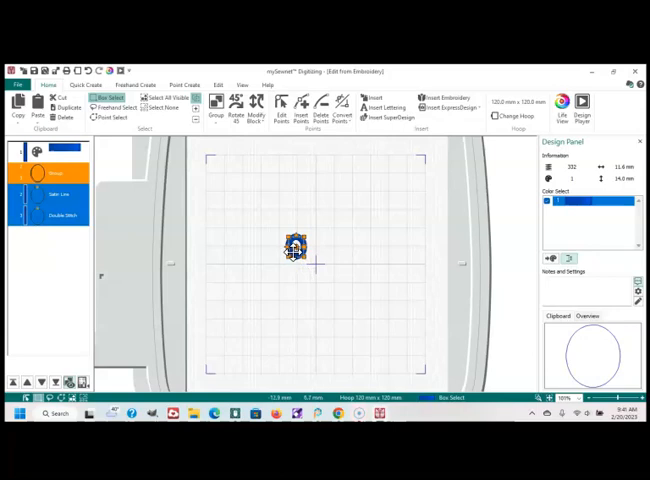
# Move the grouped circles around the hoop, then delete the group
pyautogui.moveTo(295, 248); pyautogui.dragTo(293, 195)
pyautogui.moveTo(293, 195); pyautogui.dragTo(300, 255)
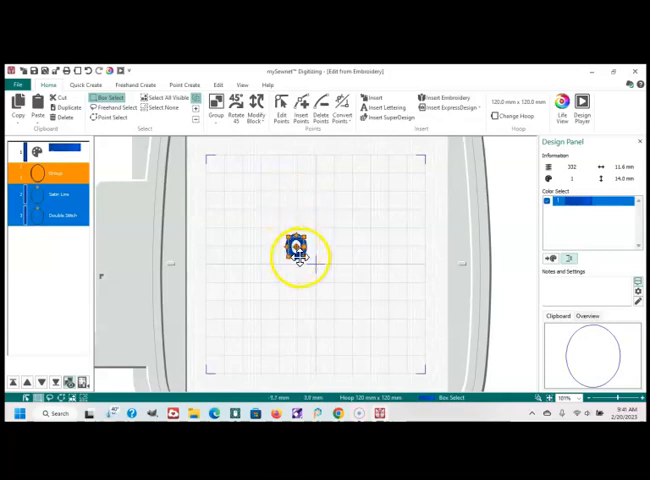
pyautogui.press('Delete')
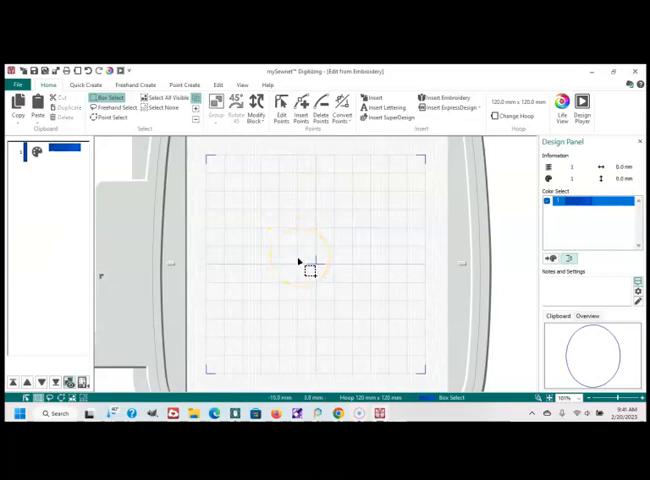
# Show the Quick Create ready-made shape gallery with its stars, hearts and arrows
pyautogui.click(88, 85)
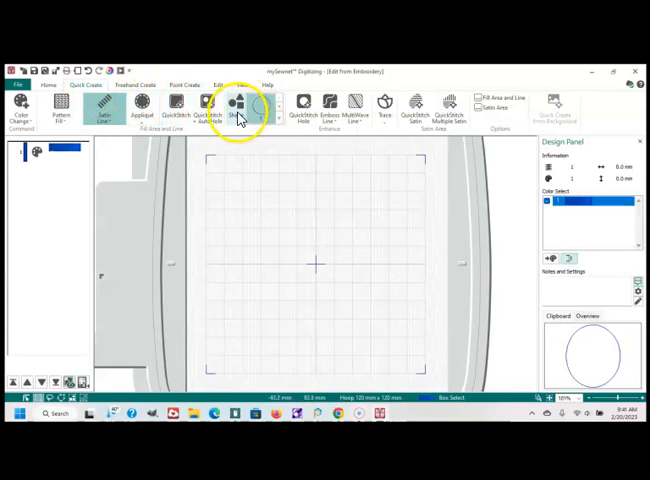
pyautogui.click(280, 118)
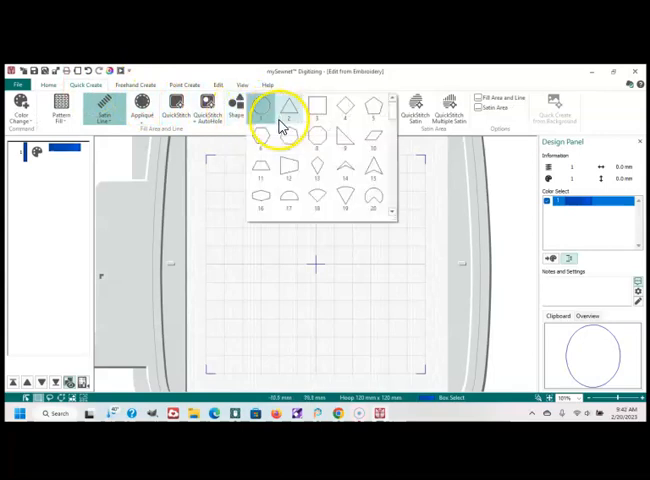
pyautogui.scroll(-2, 393, 120)
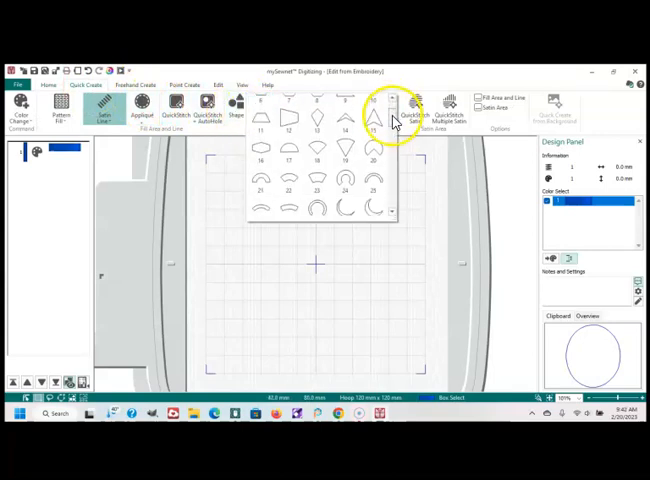
pyautogui.scroll(-2, 393, 120)
pyautogui.scroll(-2, 392, 130)
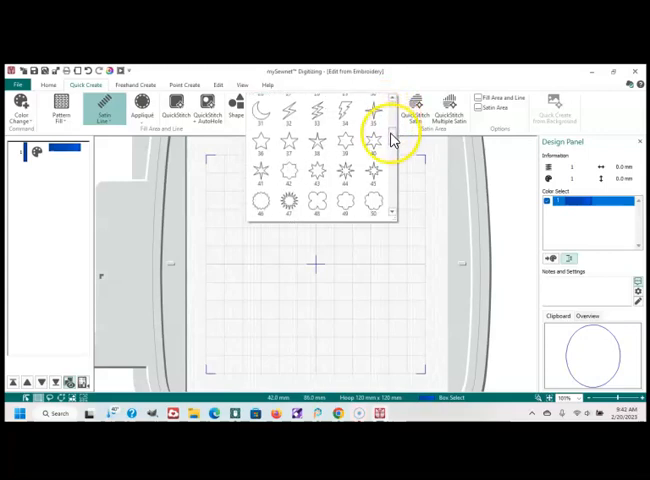
pyautogui.scroll(-1, 392, 138)
pyautogui.scroll(-1, 392, 145)
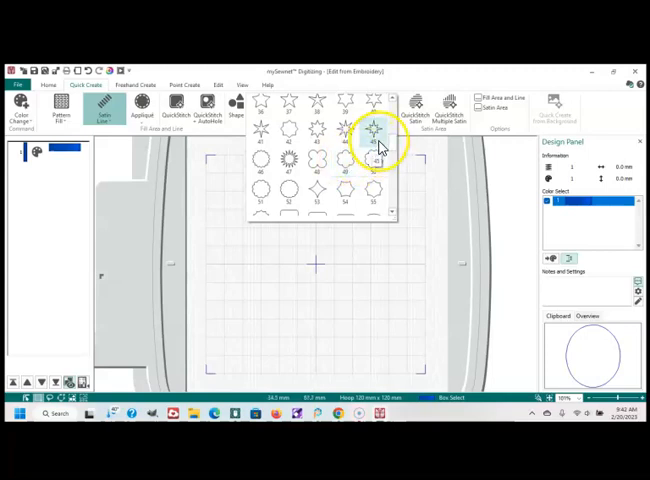
pyautogui.scroll(-2, 392, 150)
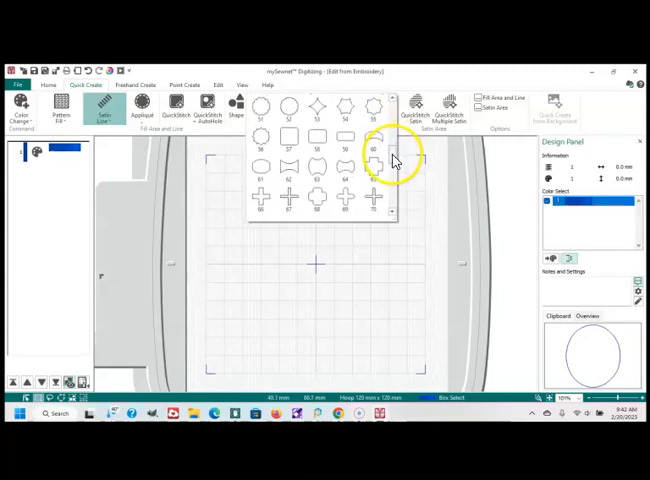
pyautogui.scroll(-2, 392, 155)
pyautogui.scroll(-1, 395, 165)
pyautogui.scroll(-1, 395, 168)
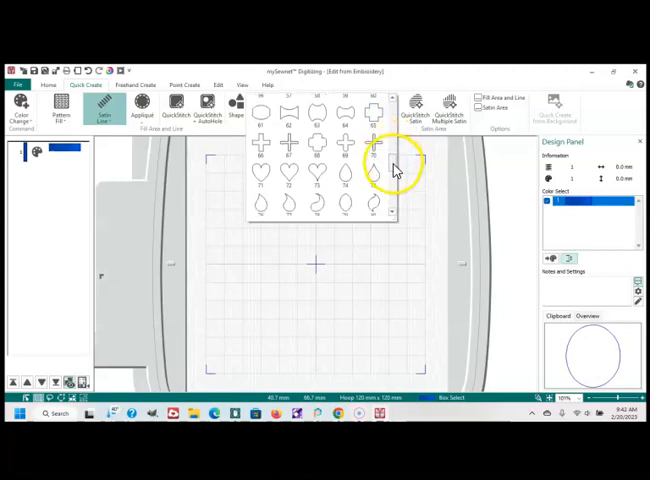
pyautogui.scroll(-1, 395, 170)
pyautogui.scroll(-1, 395, 174)
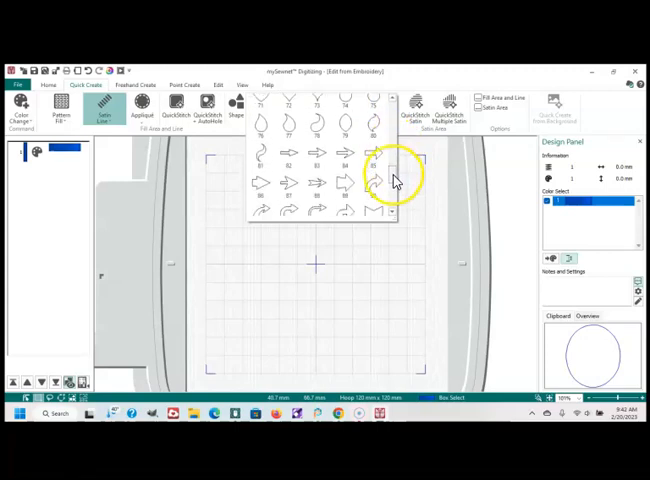
pyautogui.scroll(1, 390, 172)
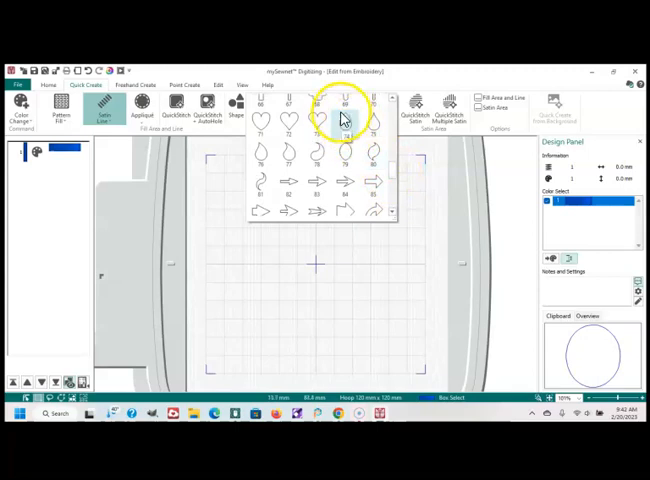
pyautogui.scroll(-1, 393, 170)
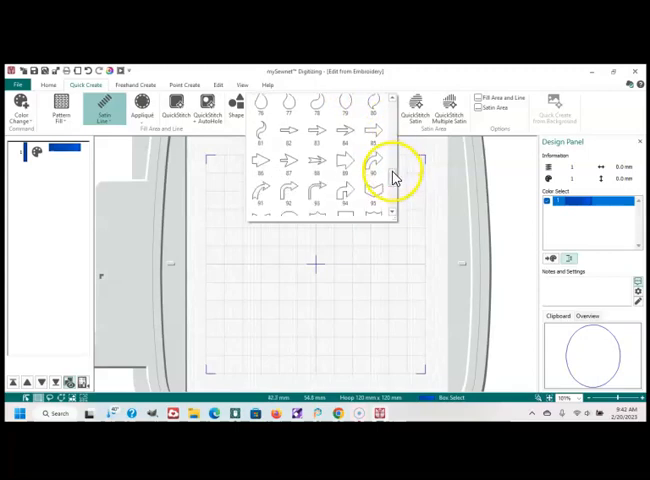
pyautogui.scroll(-1, 393, 175)
pyautogui.scroll(-1, 391, 185)
pyautogui.scroll(-1, 392, 192)
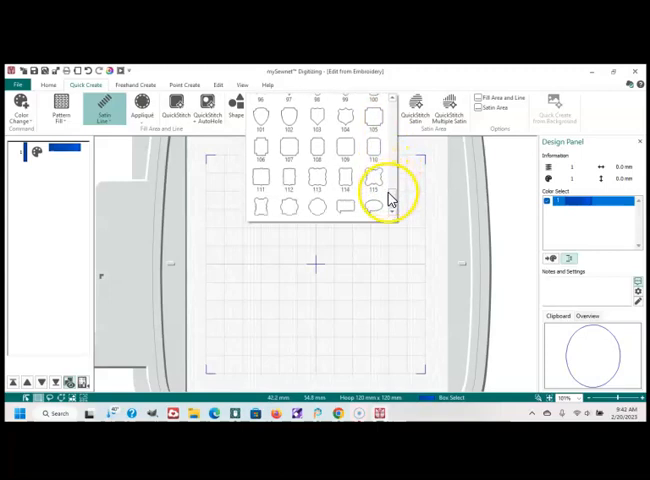
pyautogui.scroll(-1, 390, 198)
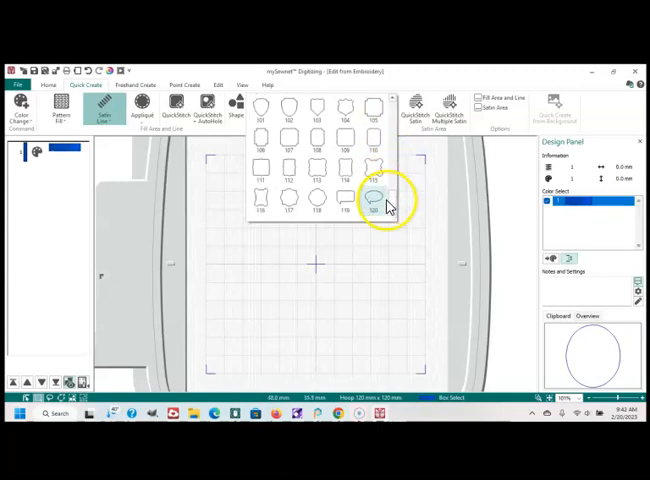
pyautogui.scroll(1, 390, 200)
pyautogui.scroll(2, 391, 190)
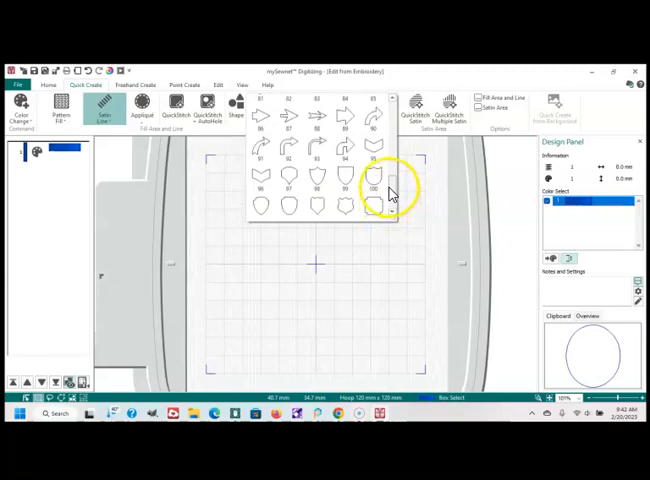
pyautogui.scroll(1, 392, 182)
pyautogui.scroll(3, 390, 170)
pyautogui.scroll(3, 390, 150)
pyautogui.scroll(3, 390, 130)
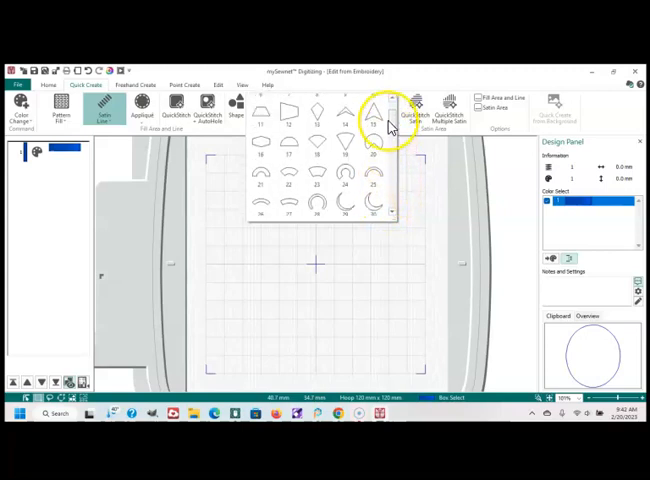
pyautogui.scroll(3, 392, 115)
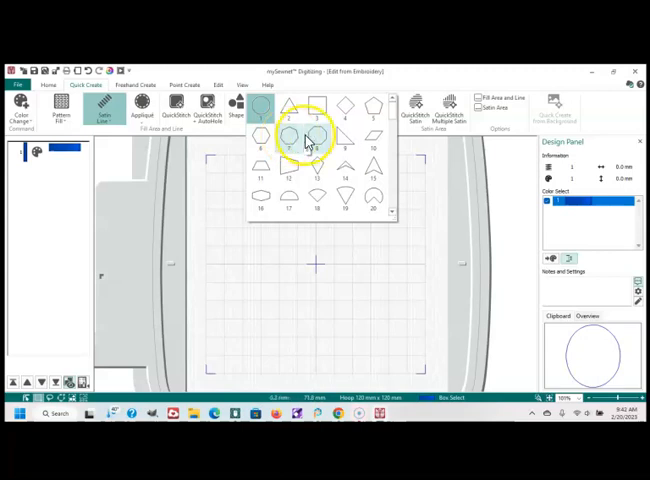
# Place a satin-line octagon and stretch it to about 114 × 116 mm filling the hoop
pyautogui.click(291, 140)
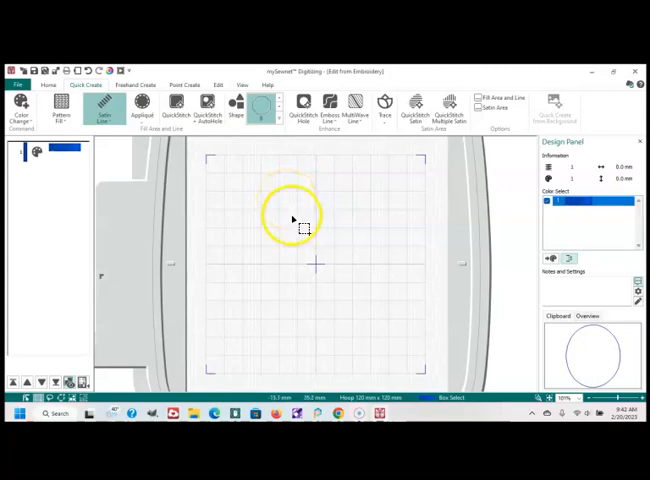
pyautogui.click(238, 108)
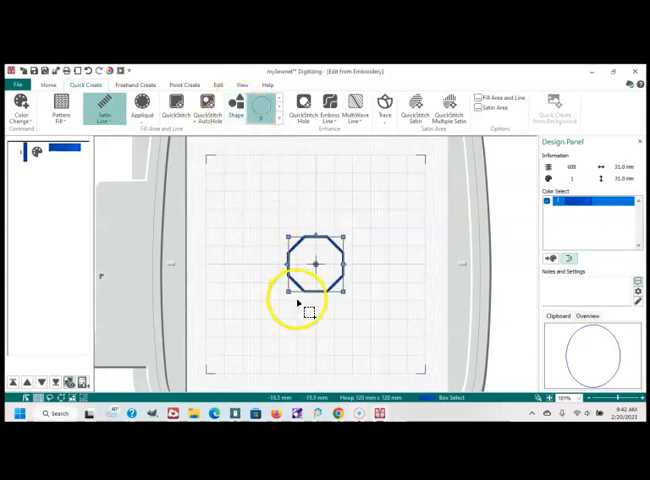
pyautogui.moveTo(290, 290); pyautogui.dragTo(213, 368)
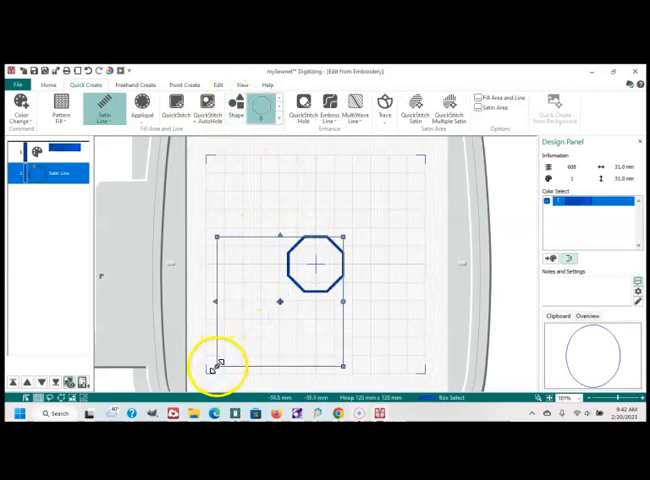
pyautogui.moveTo(343, 237); pyautogui.dragTo(420, 159)
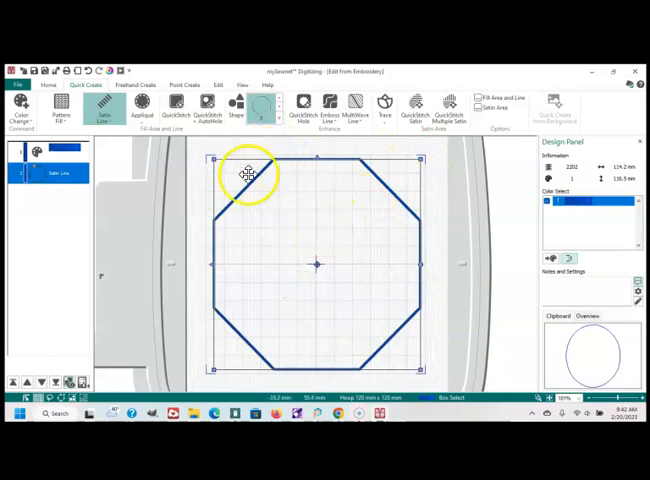
pyautogui.click(262, 225)
# Change the octagon's outline to Running Stitch in Fill Area and Line
pyautogui.doubleClick(262, 225)
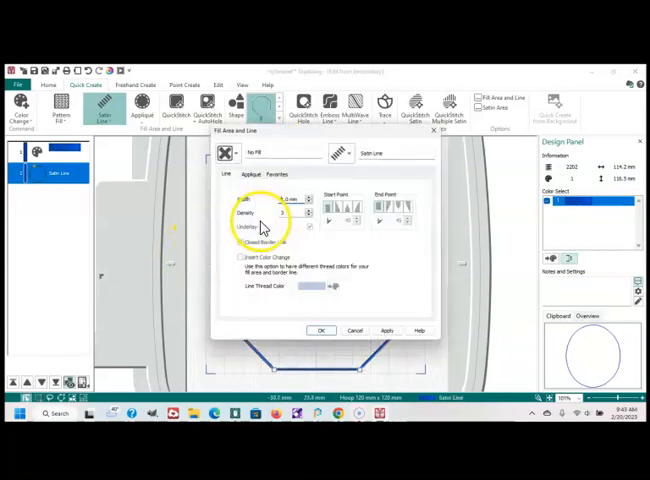
pyautogui.click(353, 156)
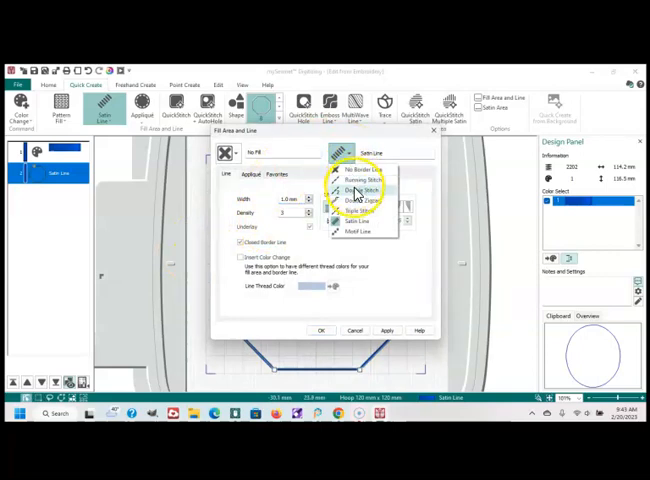
pyautogui.click(355, 181)
pyautogui.click(335, 332)
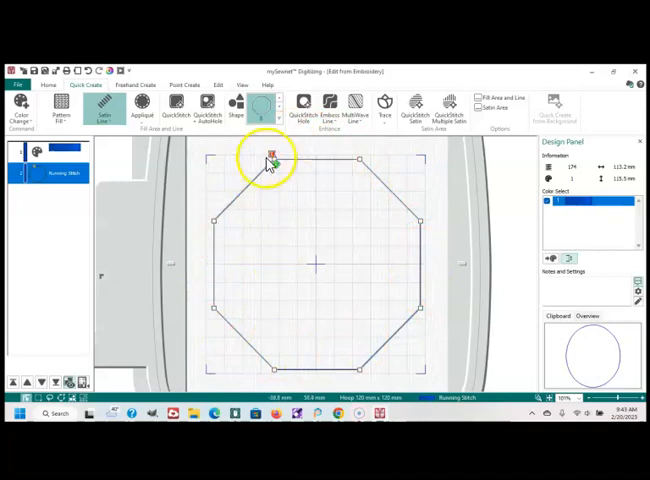
# Delete the running-stitch octagon from the filmstrip
pyautogui.rightClick(80, 178)
pyautogui.click(100, 263)
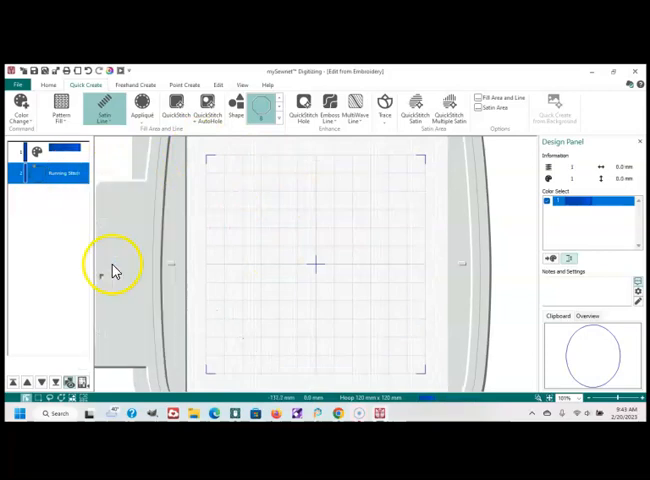
# Insert a circle with Pattern Fill turned on for new shapes
pyautogui.click(279, 122)
pyautogui.click(259, 108)
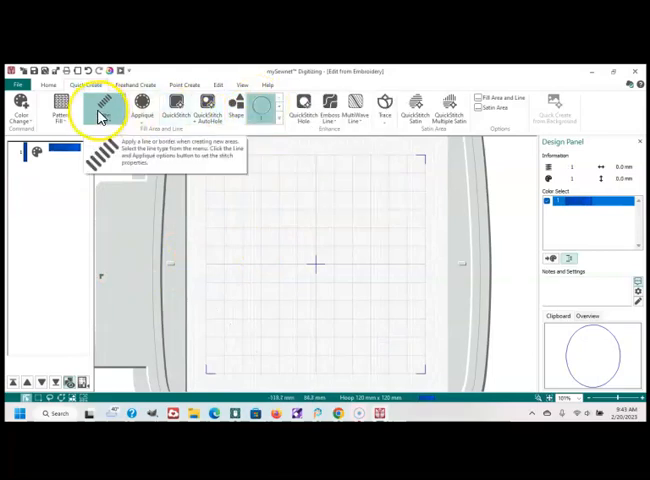
pyautogui.click(64, 110)
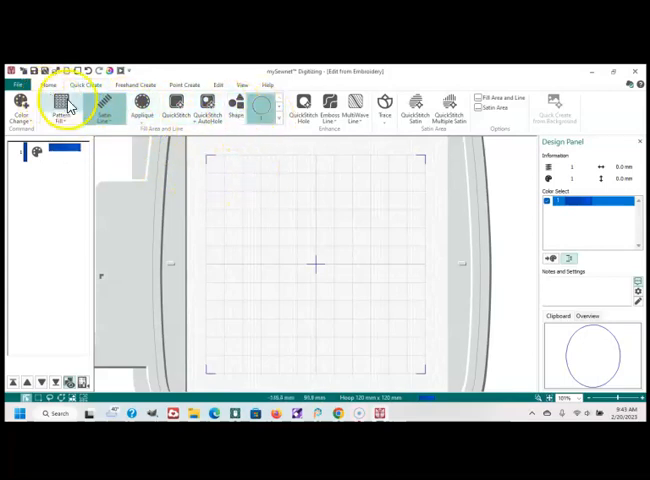
pyautogui.click(240, 112)
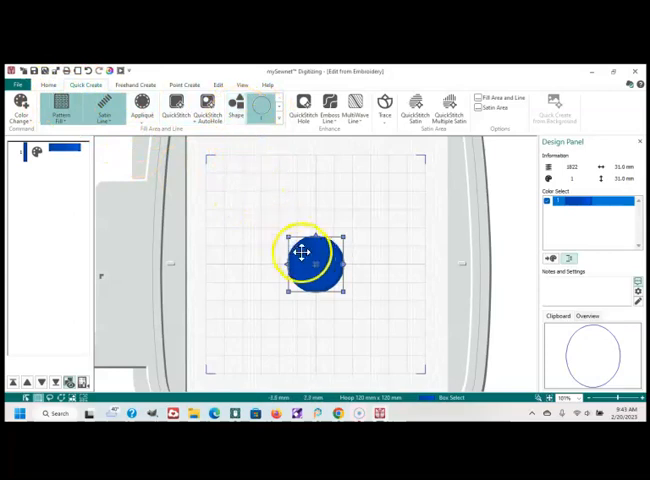
# Drag the pattern-filled circle around, then delete it
pyautogui.moveTo(314, 262); pyautogui.dragTo(243, 208)
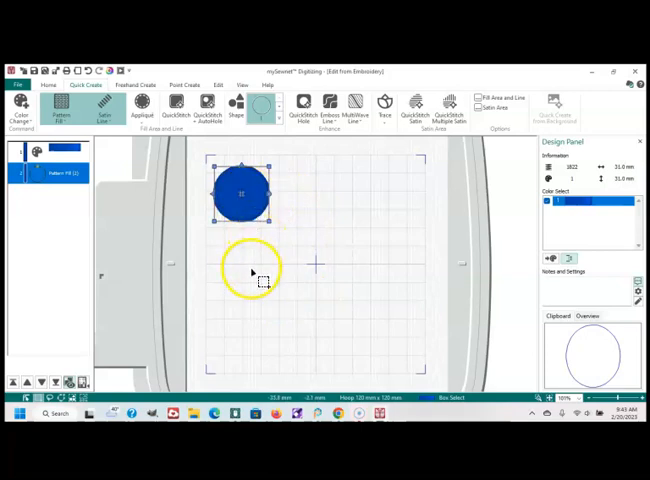
pyautogui.moveTo(242, 190); pyautogui.dragTo(246, 207)
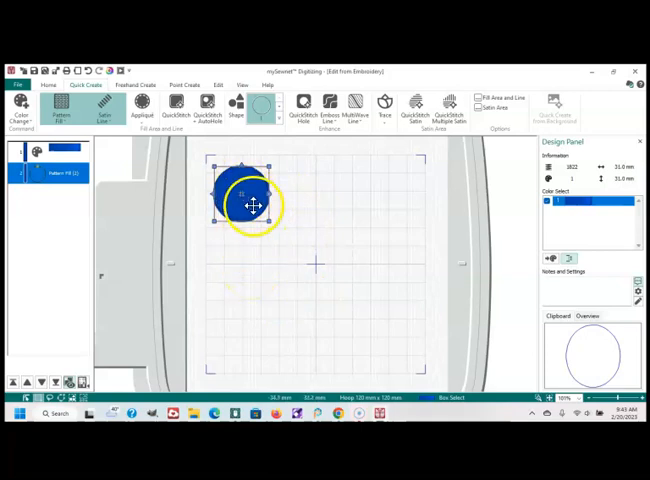
pyautogui.press('Delete')
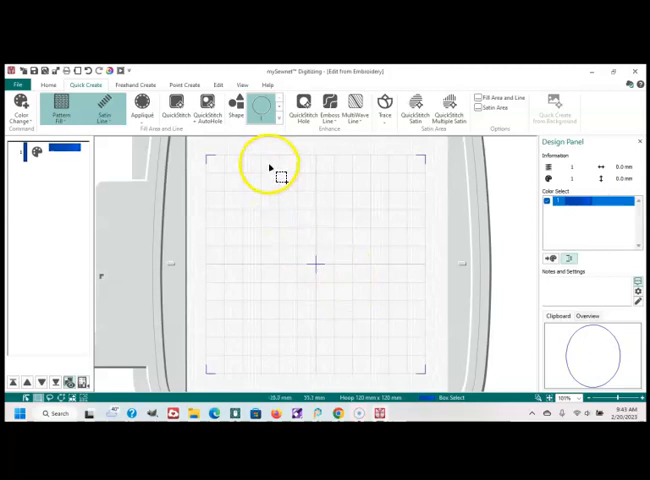
# Insert a running-stitch circle and shrink it from about 30 mm to 3.6 mm
pyautogui.click(283, 112)
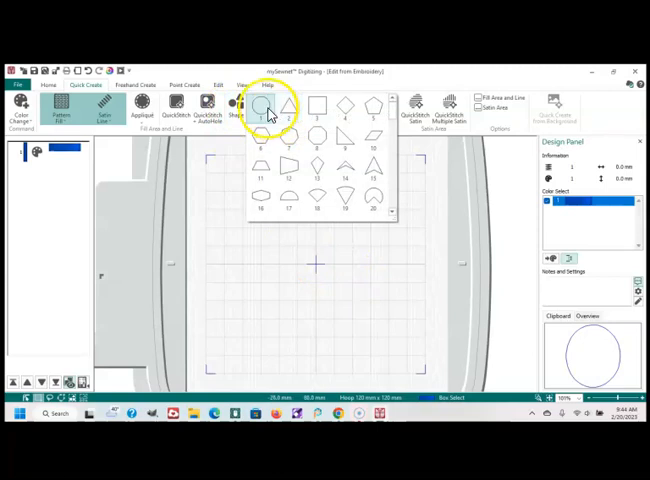
pyautogui.click(270, 112)
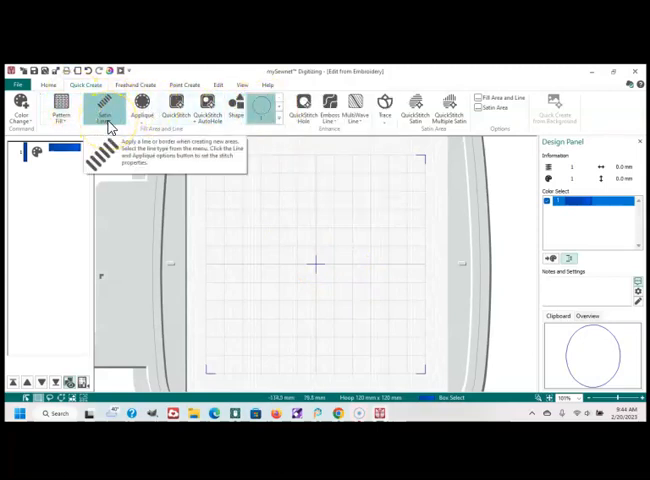
pyautogui.click(110, 122)
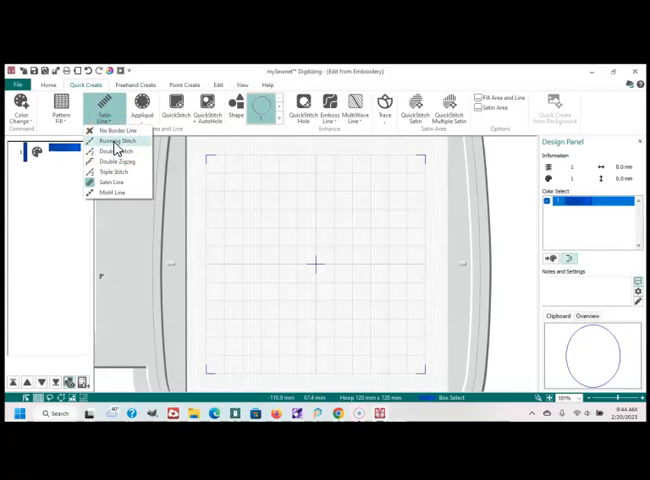
pyautogui.click(115, 142)
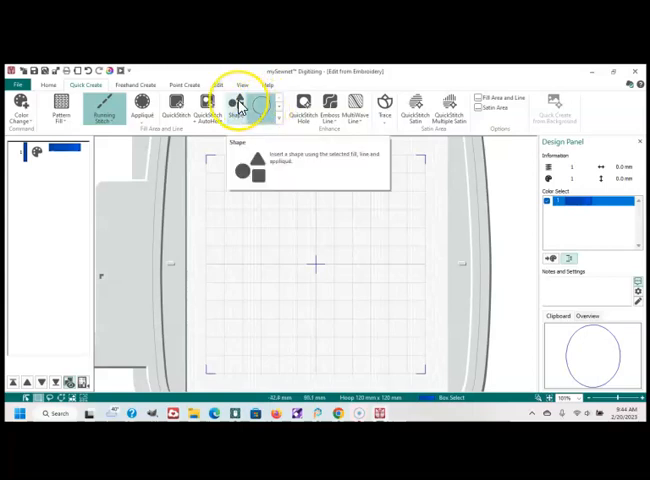
pyautogui.click(265, 108)
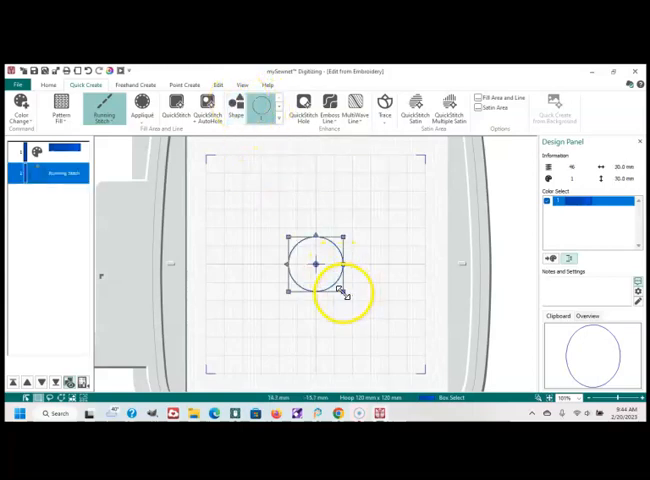
pyautogui.moveTo(343, 292); pyautogui.dragTo(309, 256)
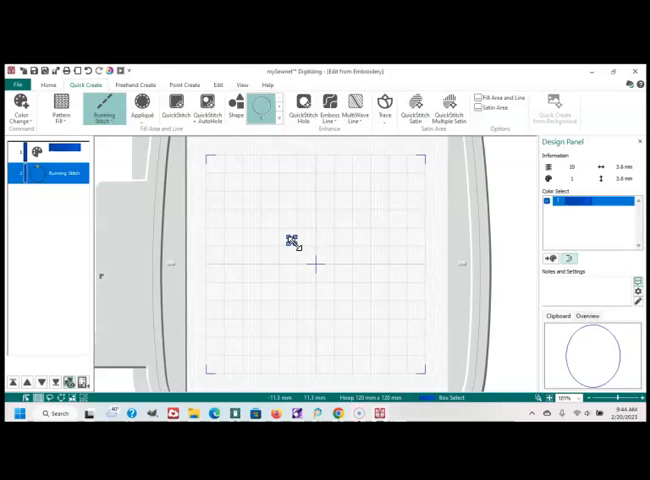
# Nudge the tiny 3.6 mm circle onto the hoop's centre crosshair
pyautogui.click(293, 240)
pyautogui.click(292, 240)
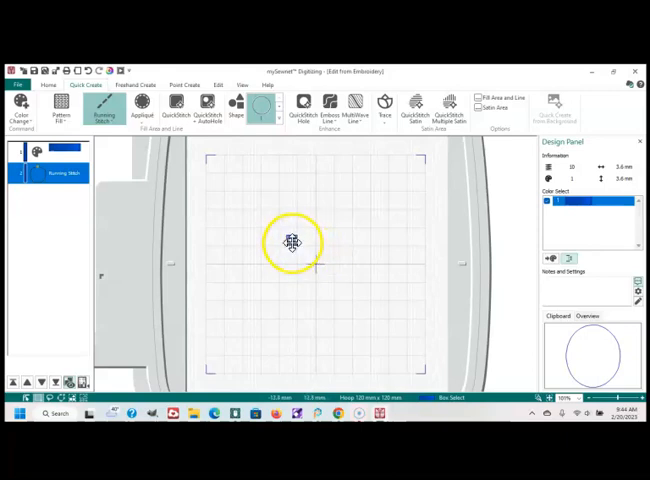
pyautogui.moveTo(295, 262); pyautogui.dragTo(304, 268)
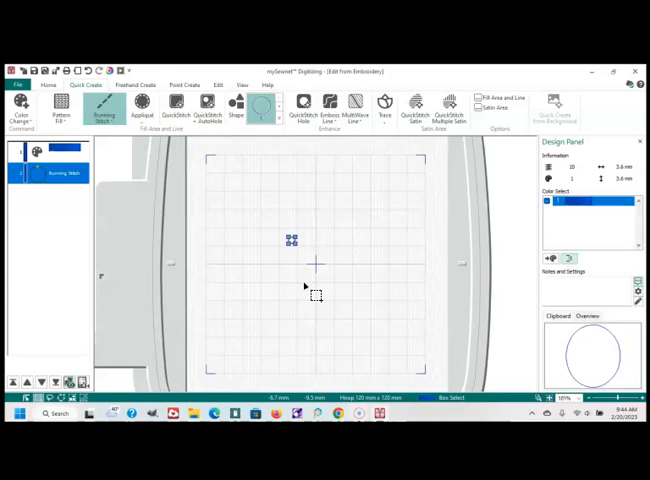
pyautogui.click(291, 238)
pyautogui.click(291, 238)
pyautogui.click(328, 250)
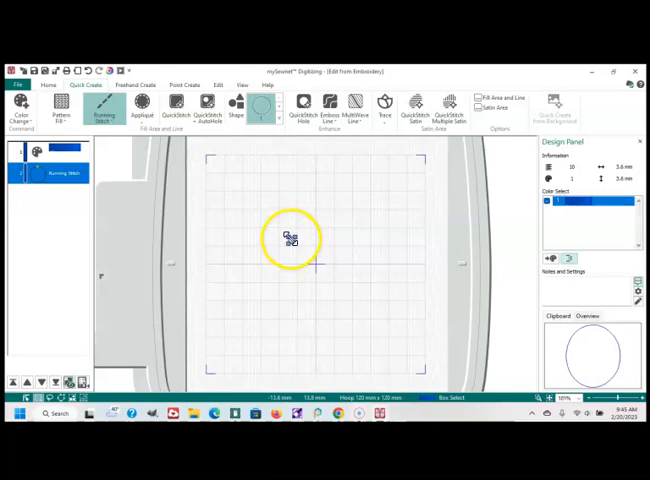
pyautogui.click(291, 240)
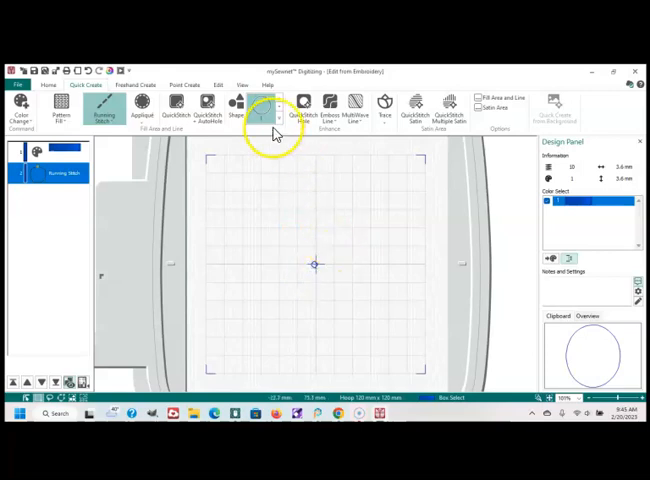
# Insert a Motif Line circle ring around the tiny centre circle
pyautogui.click(261, 110)
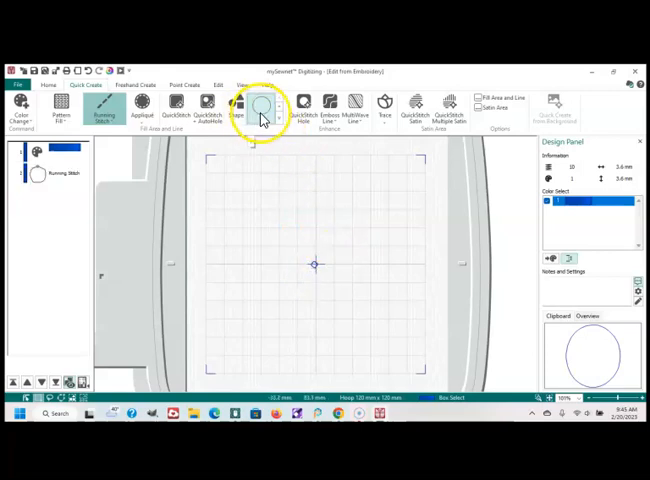
pyautogui.click(120, 122)
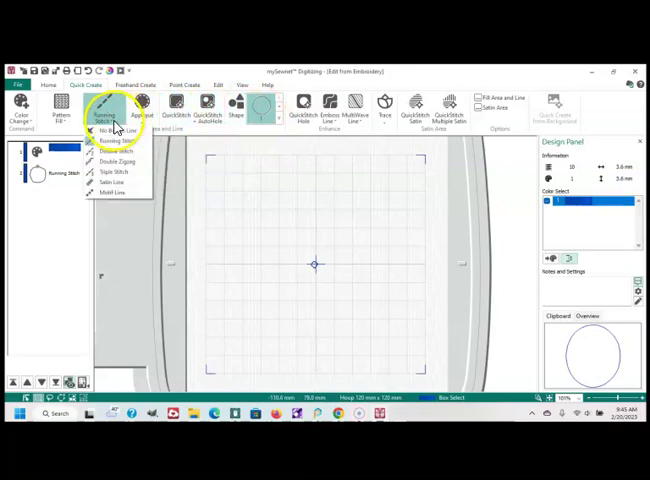
pyautogui.click(109, 191)
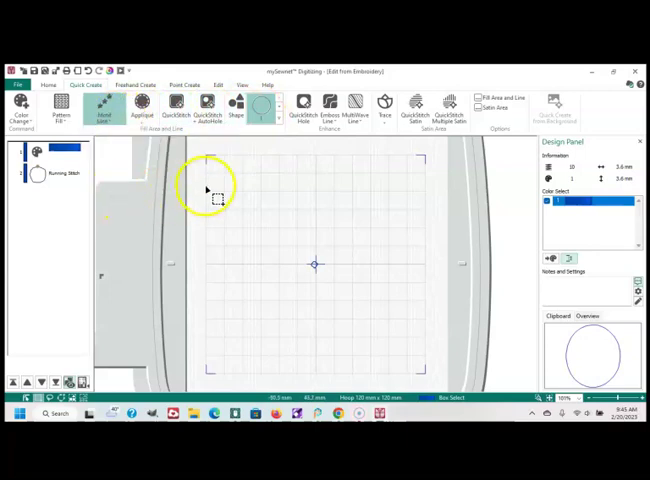
pyautogui.click(262, 110)
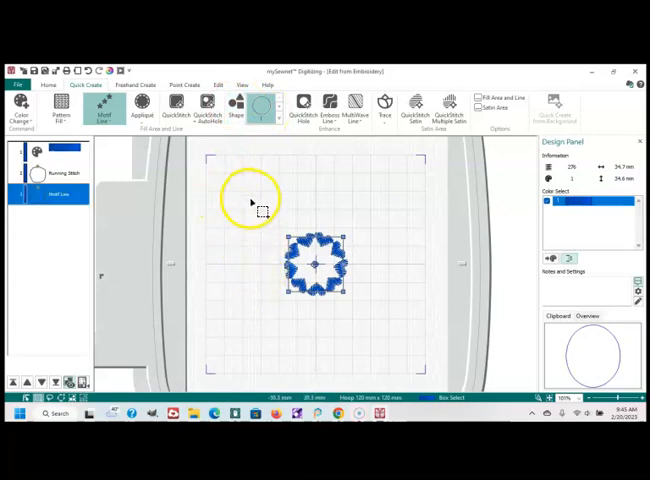
# Add a second motif-line ring enlarged to about 51.6 mm across
pyautogui.click(252, 196)
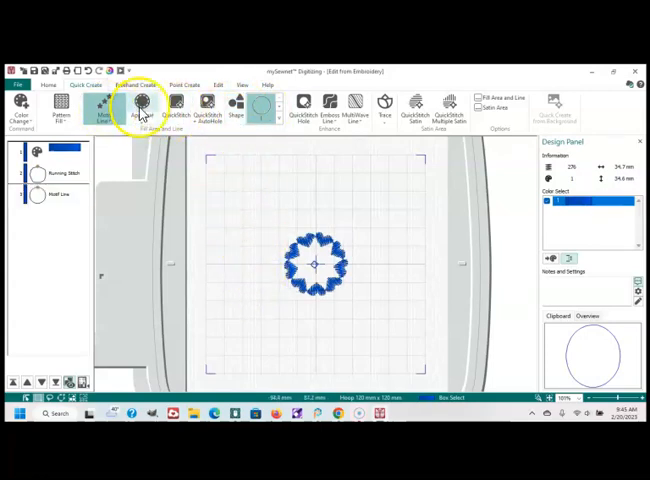
pyautogui.click(260, 112)
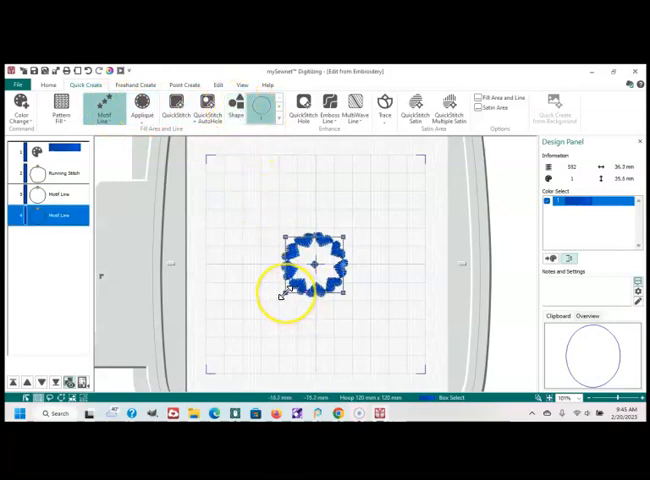
pyautogui.moveTo(315, 336)
pyautogui.mouseDown()
pyautogui.moveTo(308, 292)
pyautogui.moveTo(312, 322)
pyautogui.mouseUp()
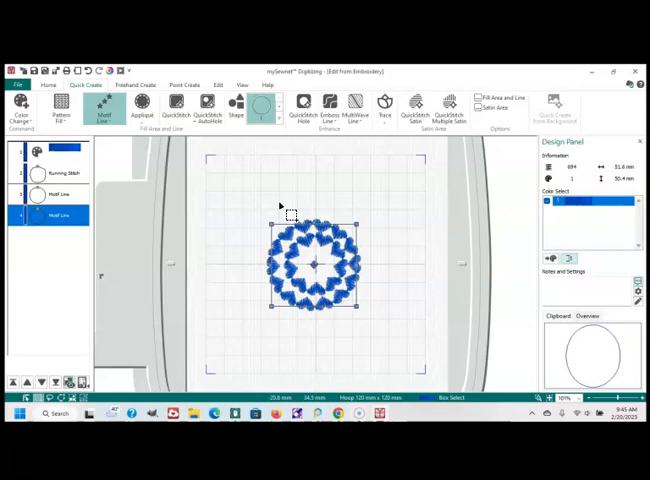
pyautogui.click(313, 262)
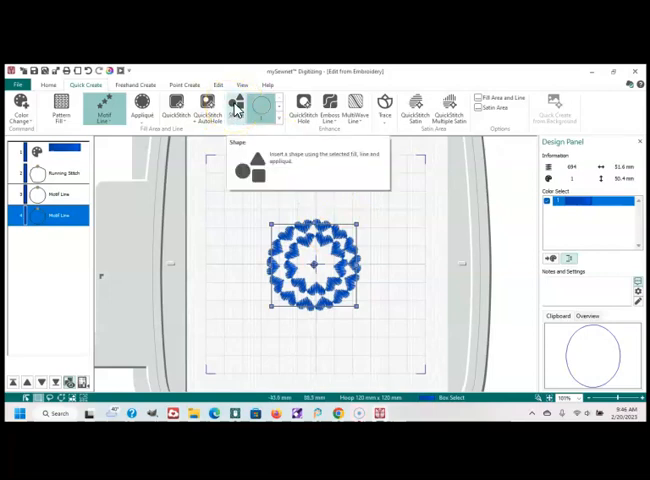
# Browse the shape gallery's star and polygon outlines
pyautogui.click(283, 115)
pyautogui.moveTo(392, 108); pyautogui.dragTo(396, 135)
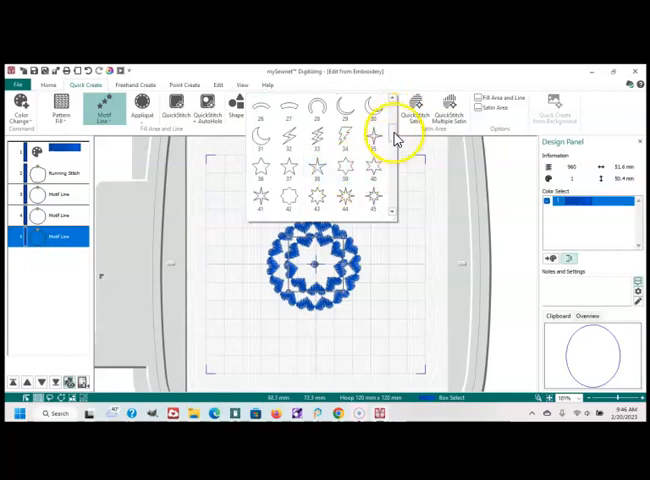
pyautogui.scroll(-2, 390, 140)
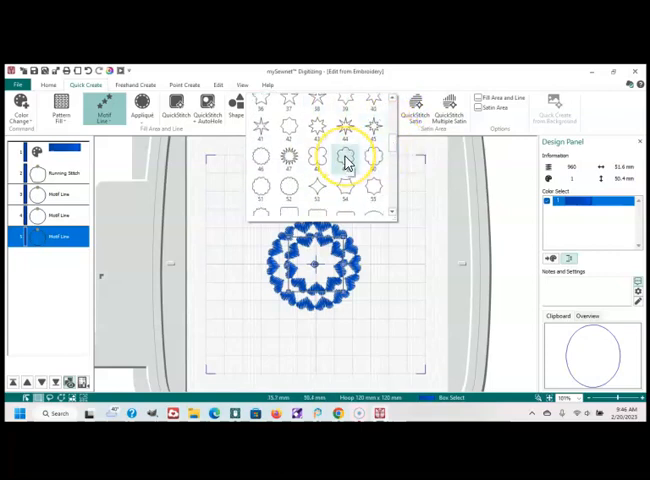